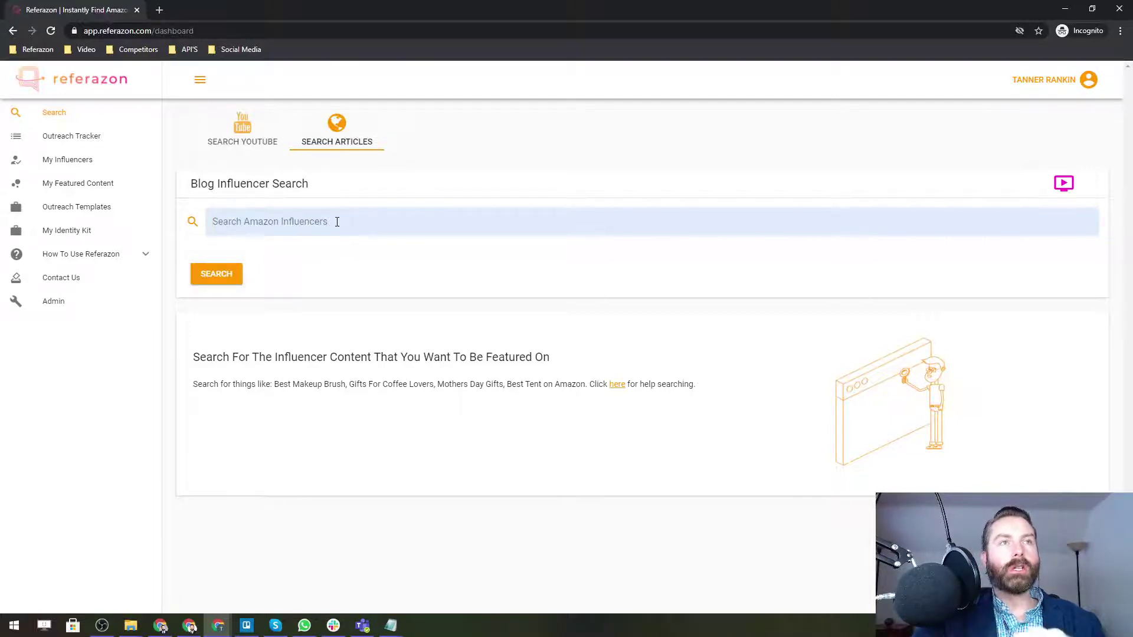
# Step: Search blog articles for "best supplements for leaky gut"
pyautogui.write('best supple')
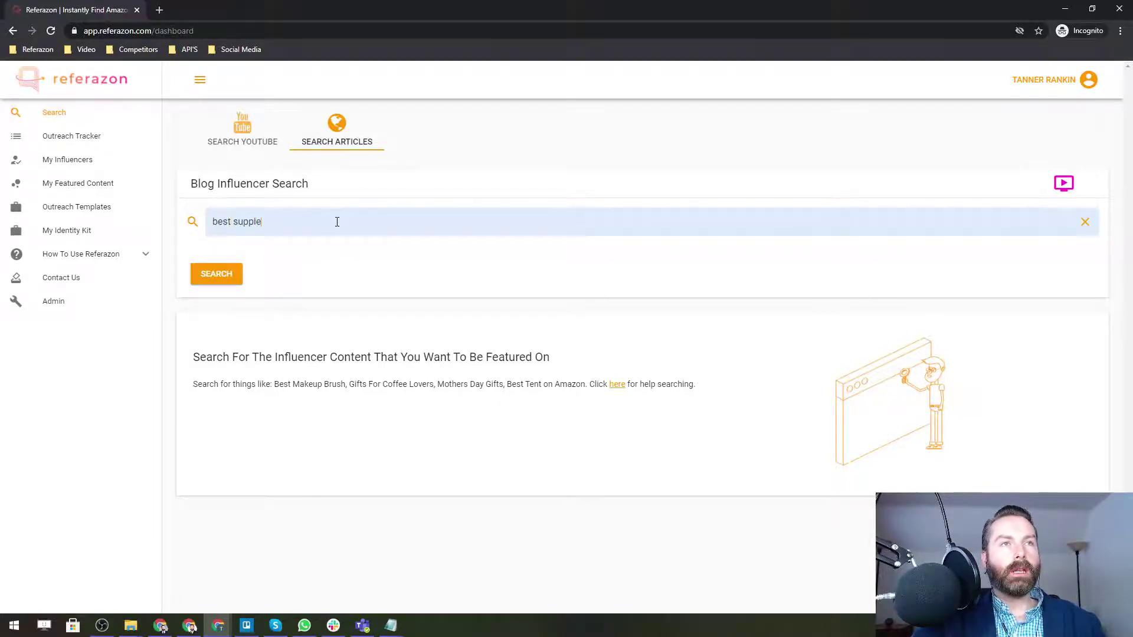
pyautogui.write('ments for ')
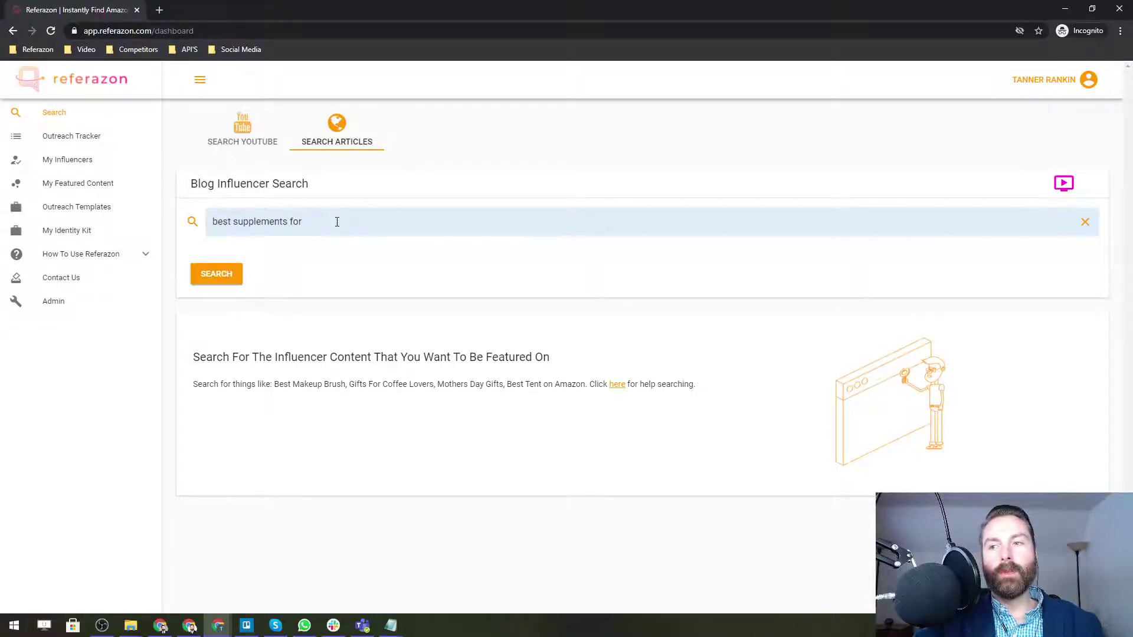
pyautogui.write('leaky gut')
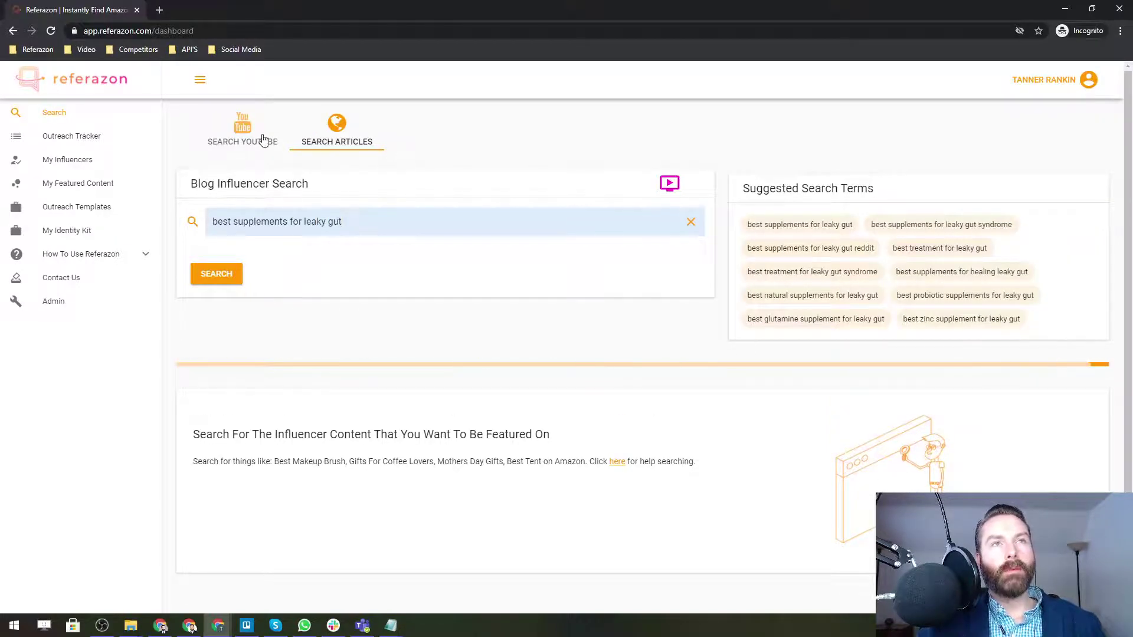
# Step: Search YouTube influencer content for "best probiotics"
pyautogui.click(277, 149)
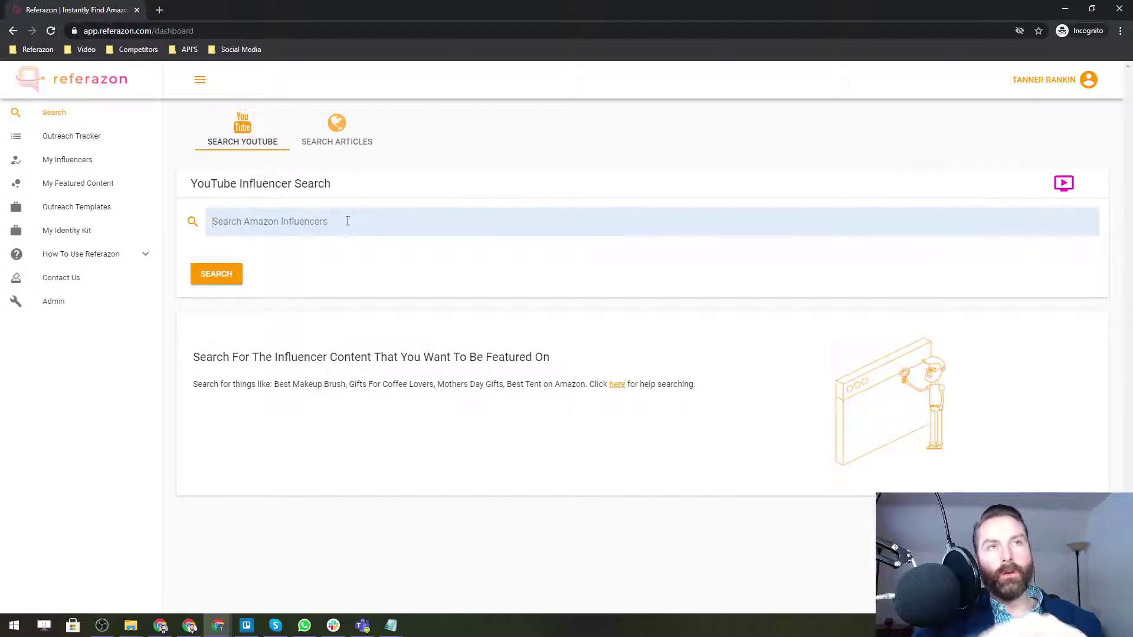
pyautogui.write('best p')
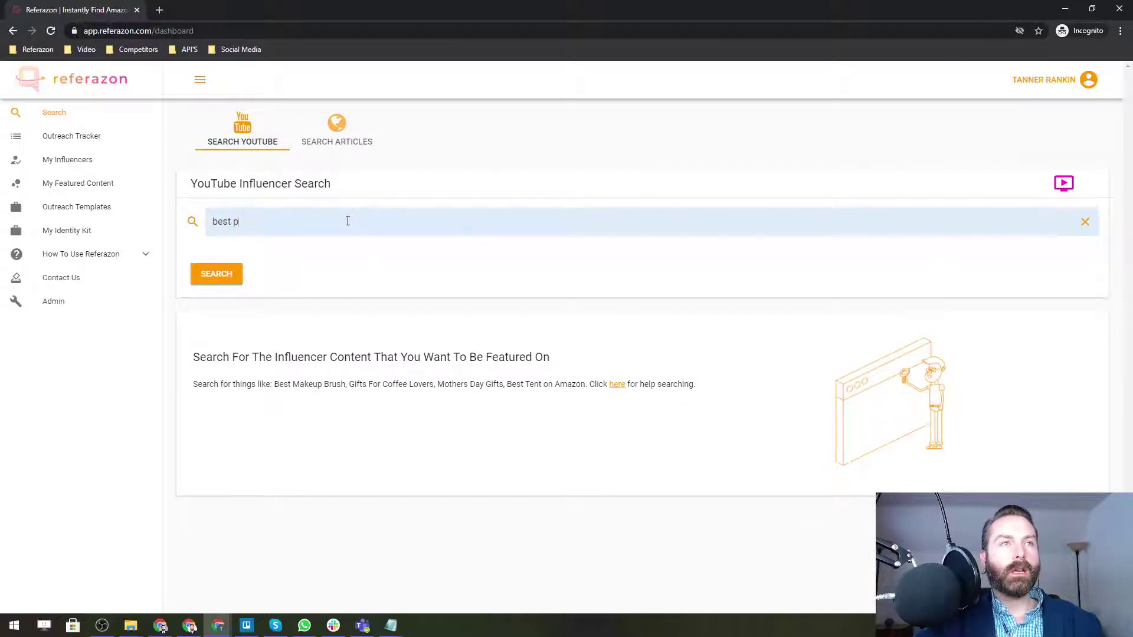
pyautogui.write('robiotics')
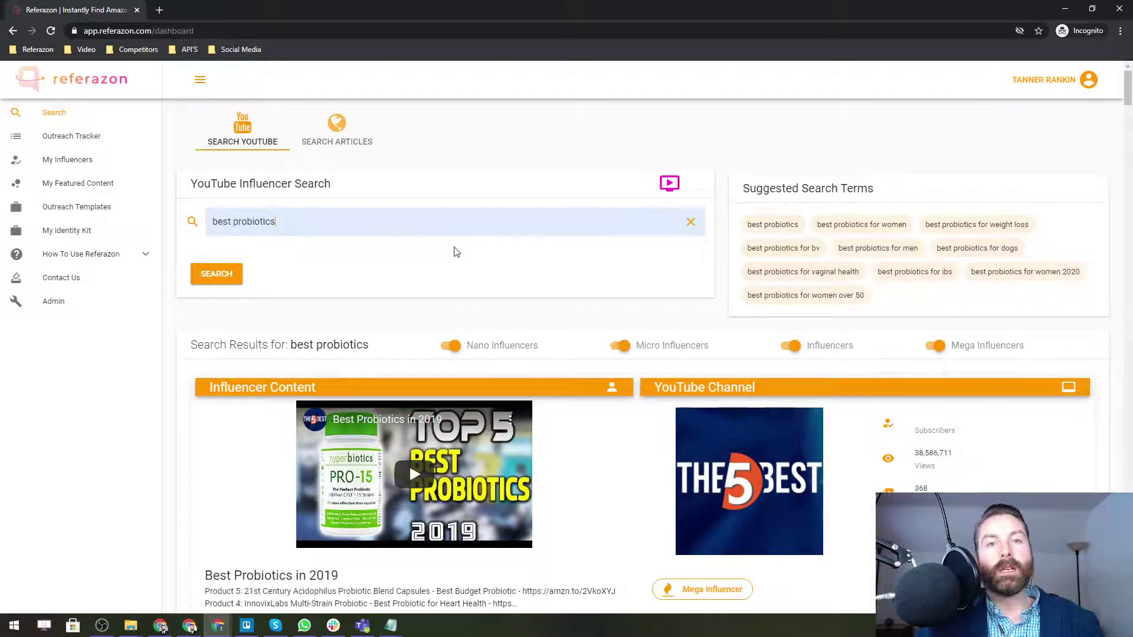
# Step: Track The 5 Best channel from the YouTube results for best probiotics
pyautogui.scroll(-3, 465, 278)
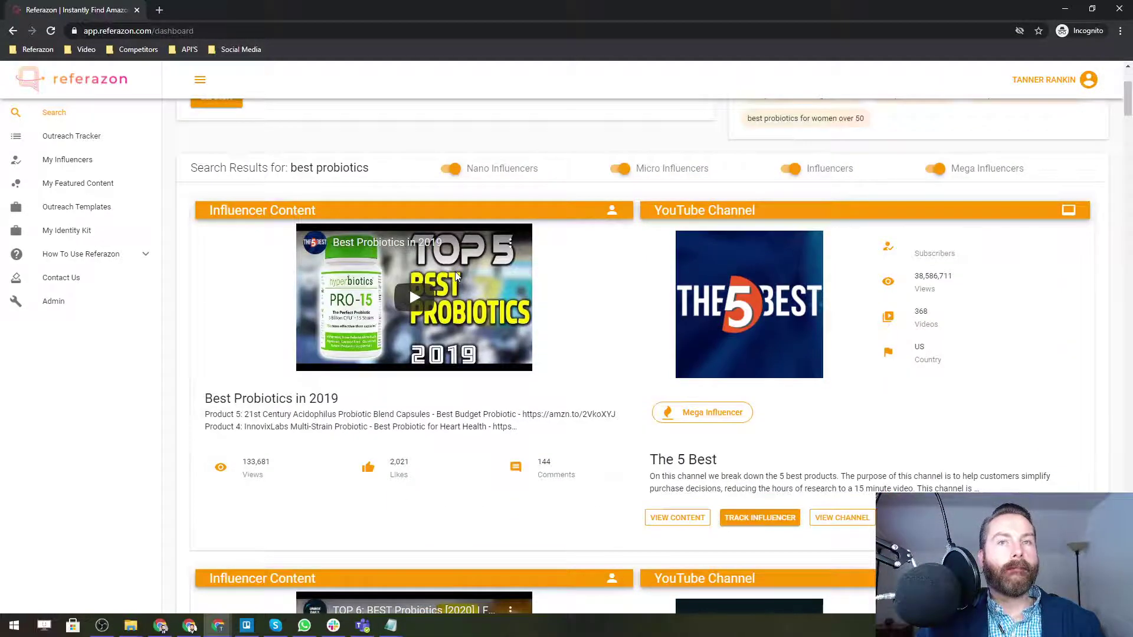
pyautogui.scroll(-2, 456, 276)
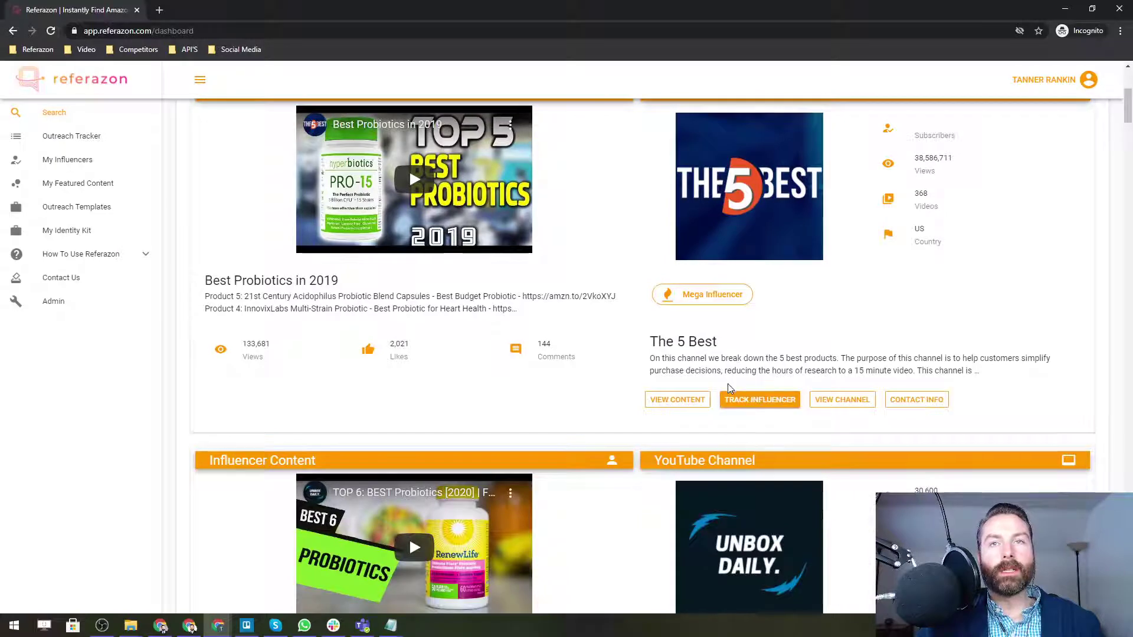
pyautogui.click(760, 405)
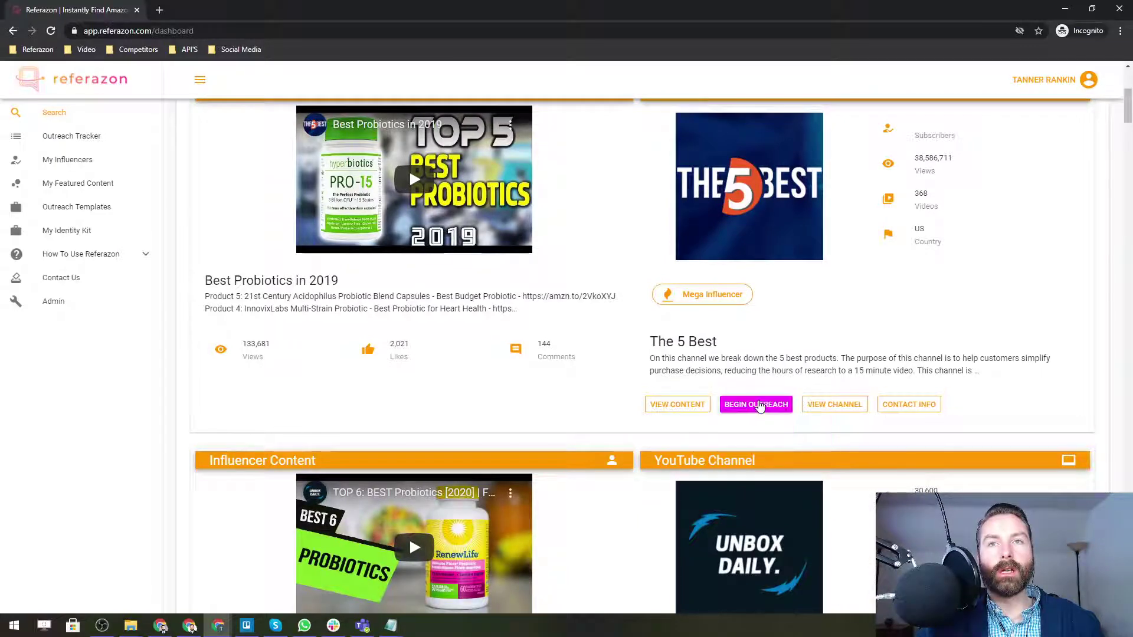
# Step: Return to the article search and examine the blog influencer results for leaky gut supplements
pyautogui.scroll(5, 531, 354)
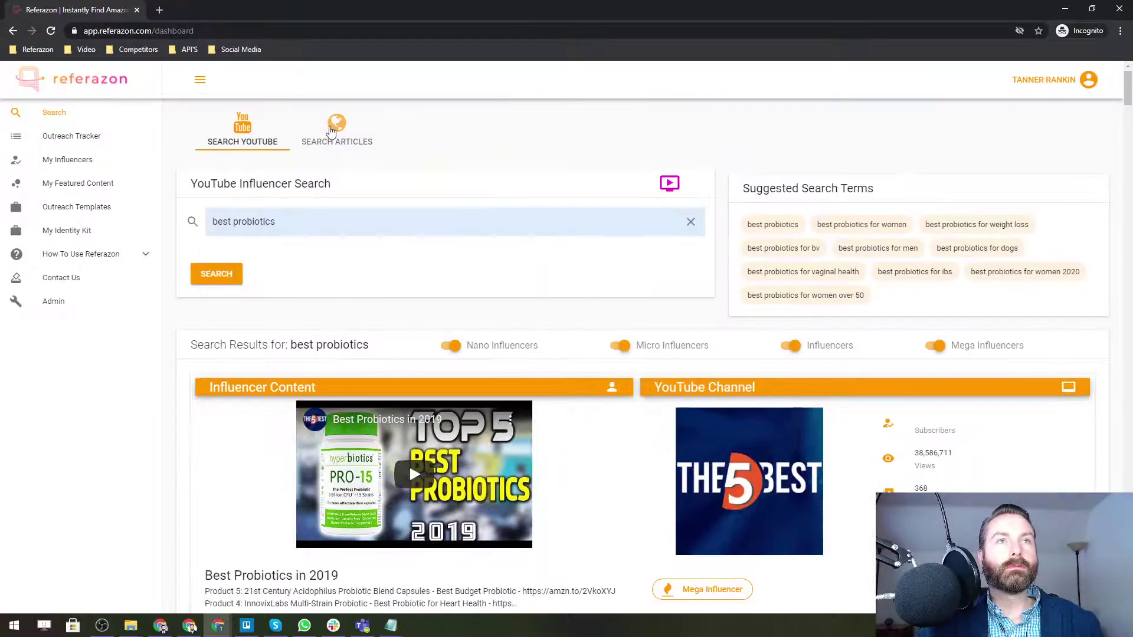
pyautogui.click(331, 130)
pyautogui.scroll(-3, 413, 253)
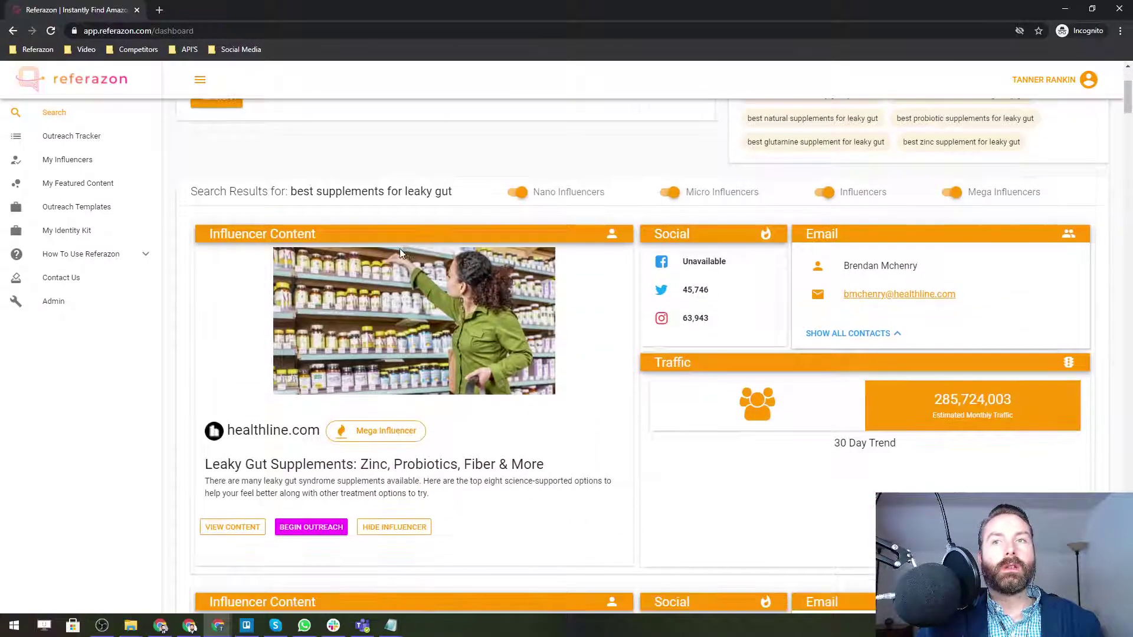
pyautogui.scroll(-5, 407, 284)
pyautogui.scroll(6, 408, 285)
pyautogui.scroll(-1, 408, 284)
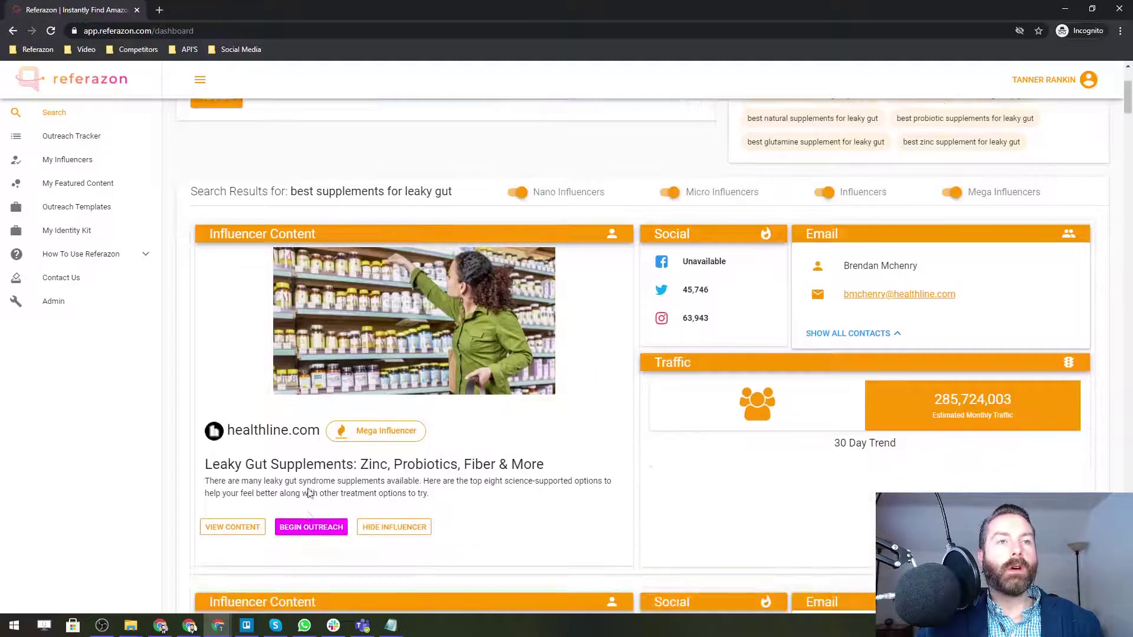
pyautogui.scroll(-6, 308, 494)
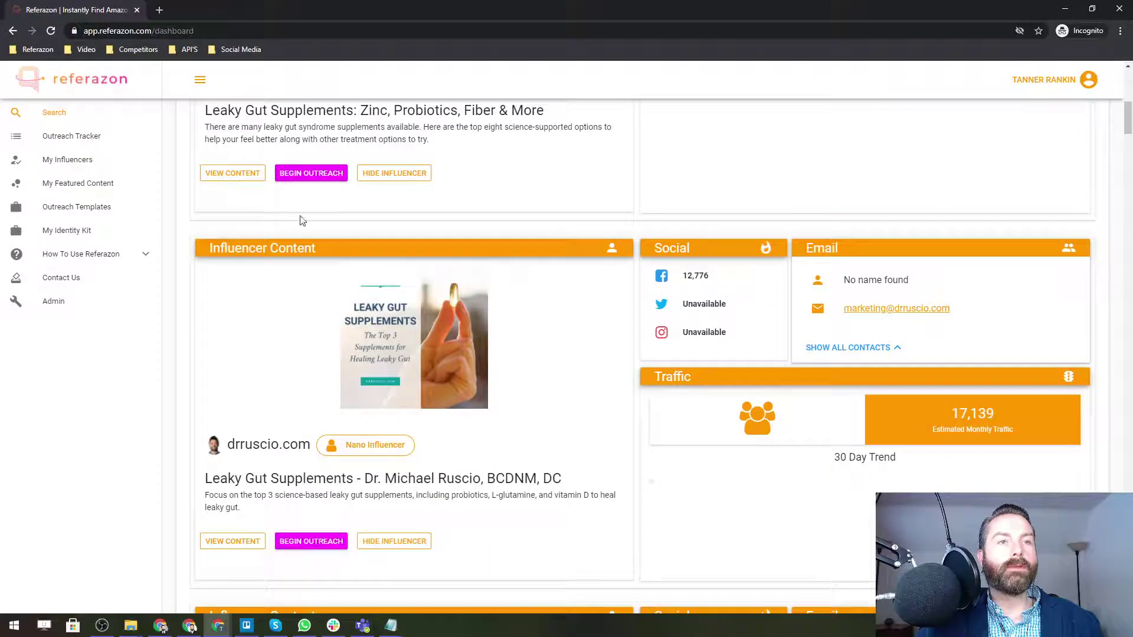
pyautogui.scroll(9, 301, 220)
# Step: In the Outreach Tracker, create a new tag named Probiotics for drruscio.com
pyautogui.click(76, 137)
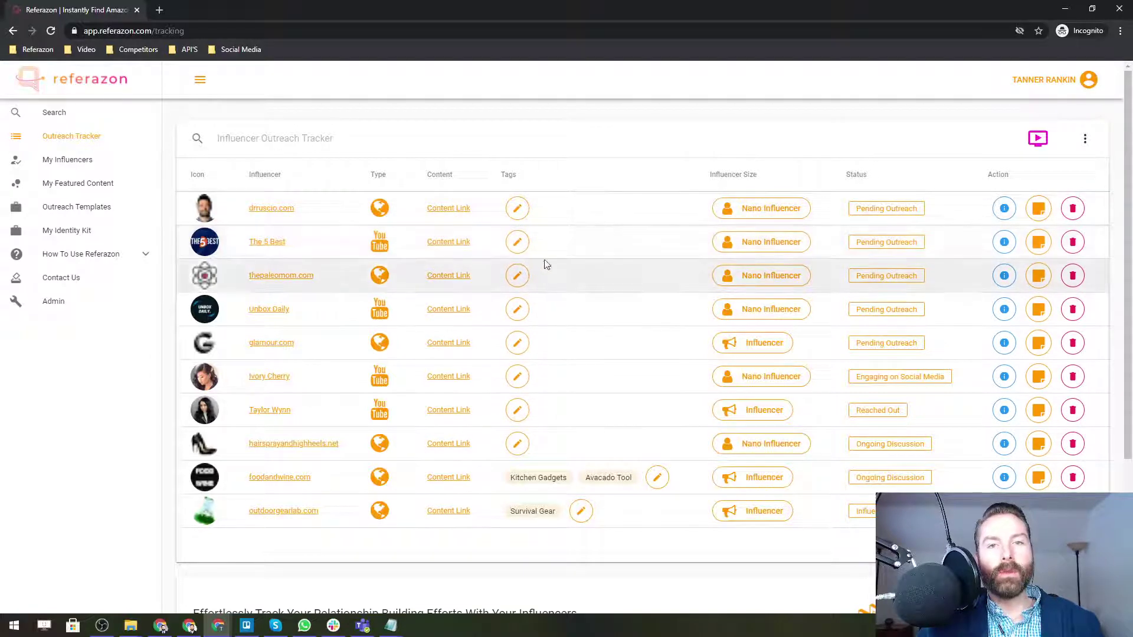
pyautogui.click(525, 210)
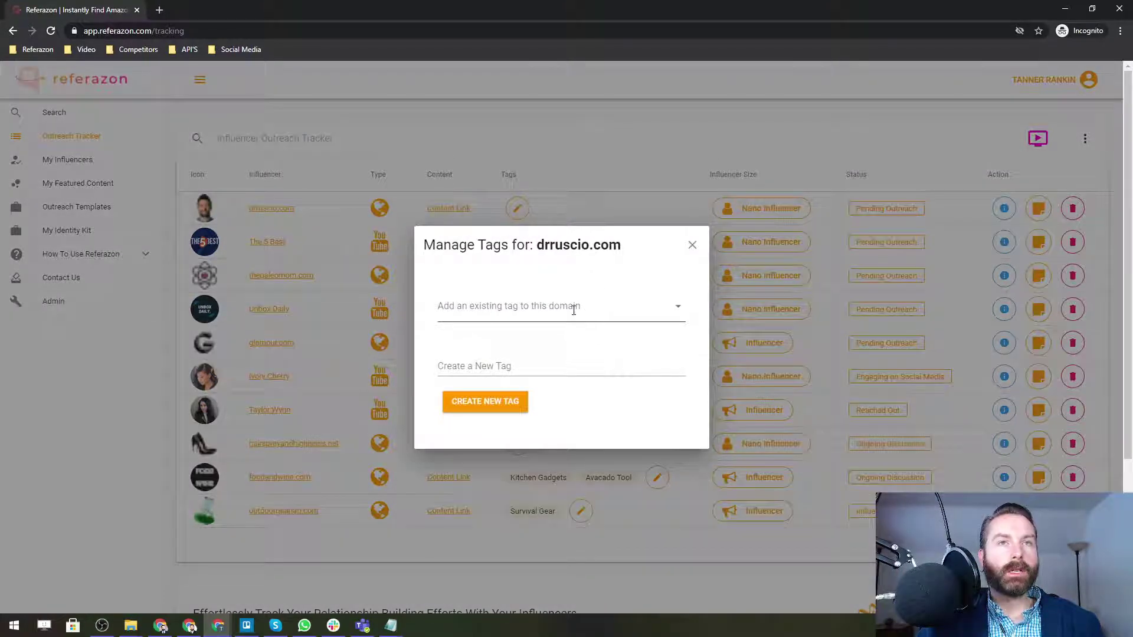
pyautogui.click(503, 366)
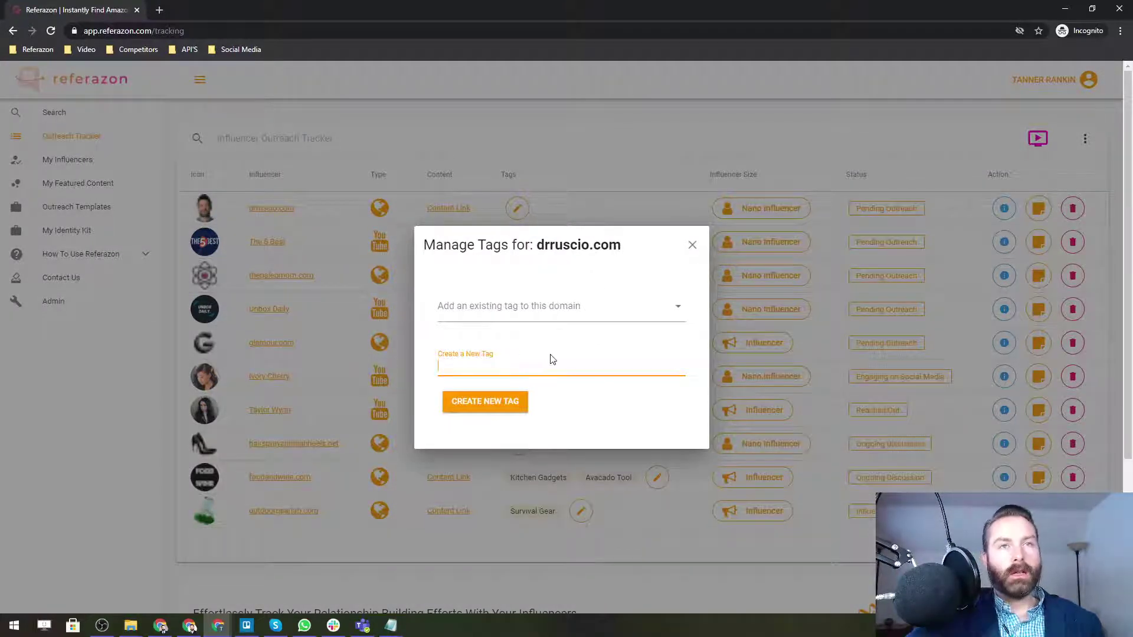
pyautogui.write('Probiotics')
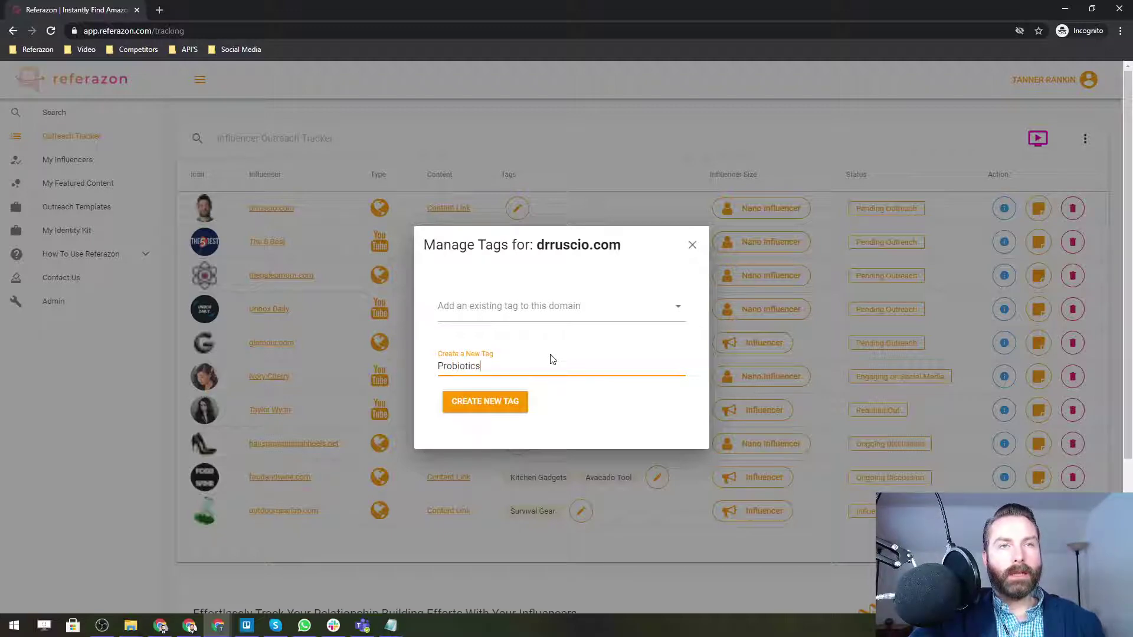
pyautogui.press('Return')
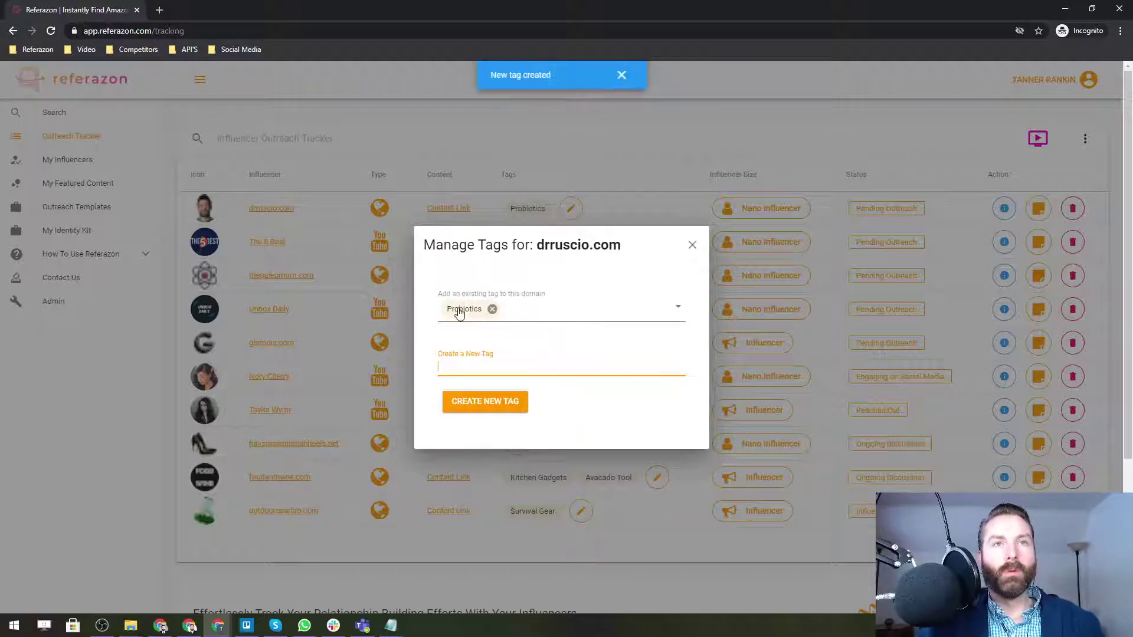
pyautogui.click(693, 245)
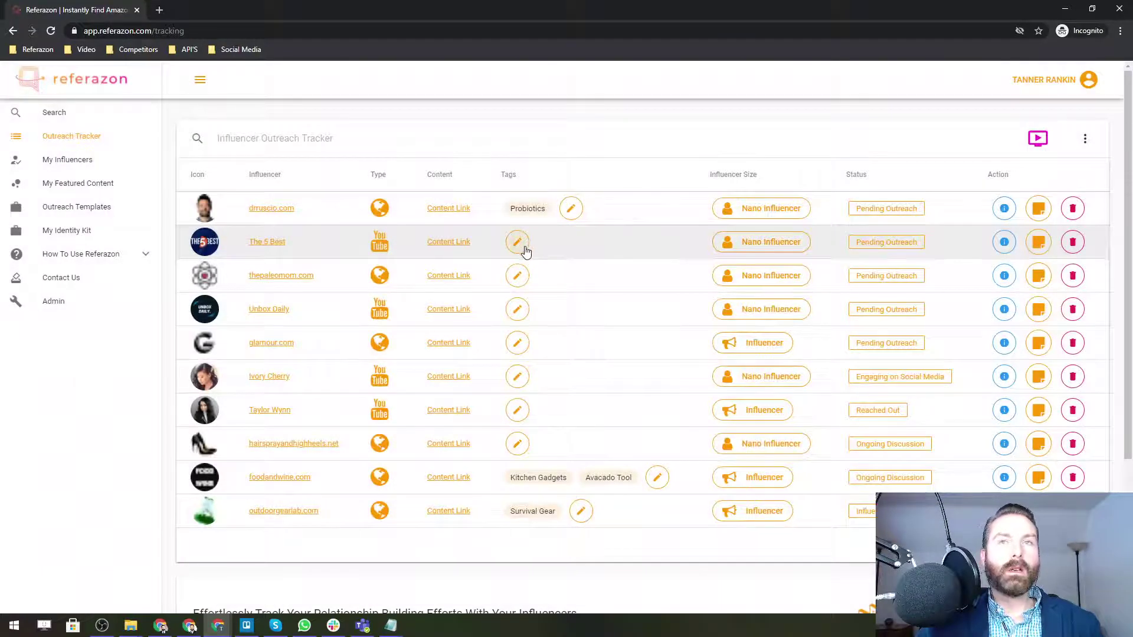
# Step: Assign the existing Probiotics tag to The 5 Best and look through the other existing tags before closing its tag settings
pyautogui.click(523, 250)
pyautogui.click(496, 367)
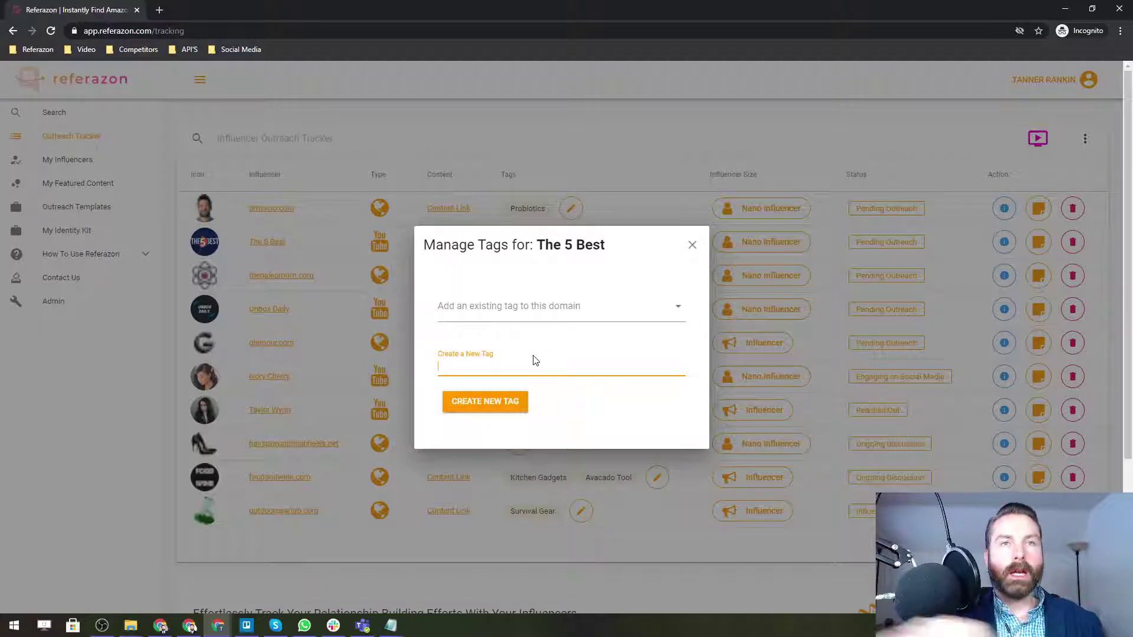
pyautogui.click(595, 313)
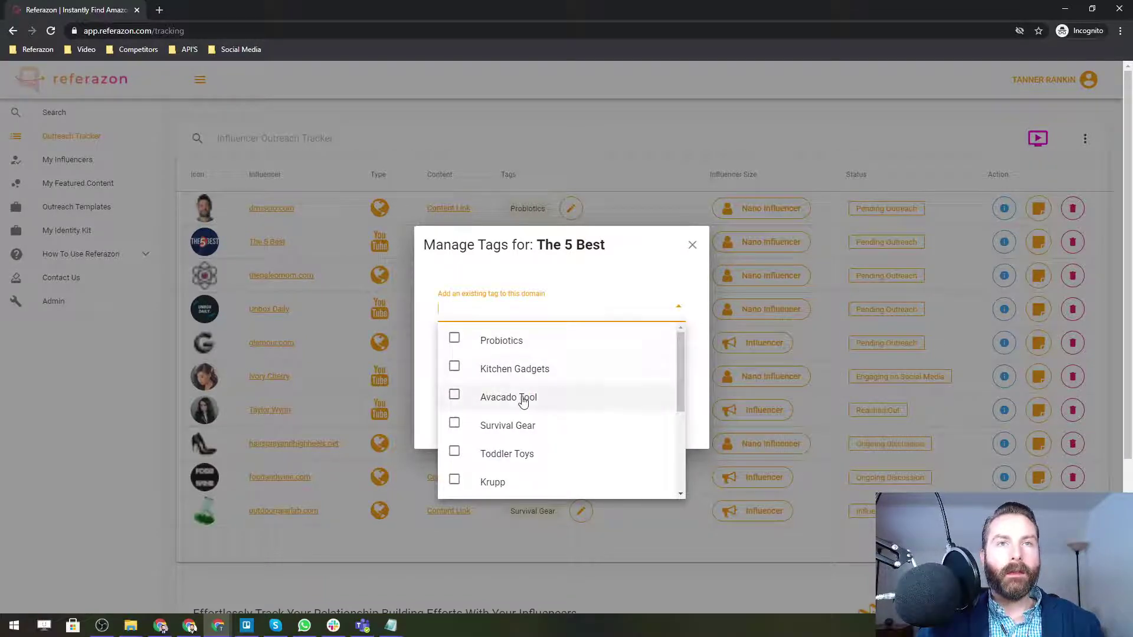
pyautogui.click(455, 340)
pyautogui.click(670, 254)
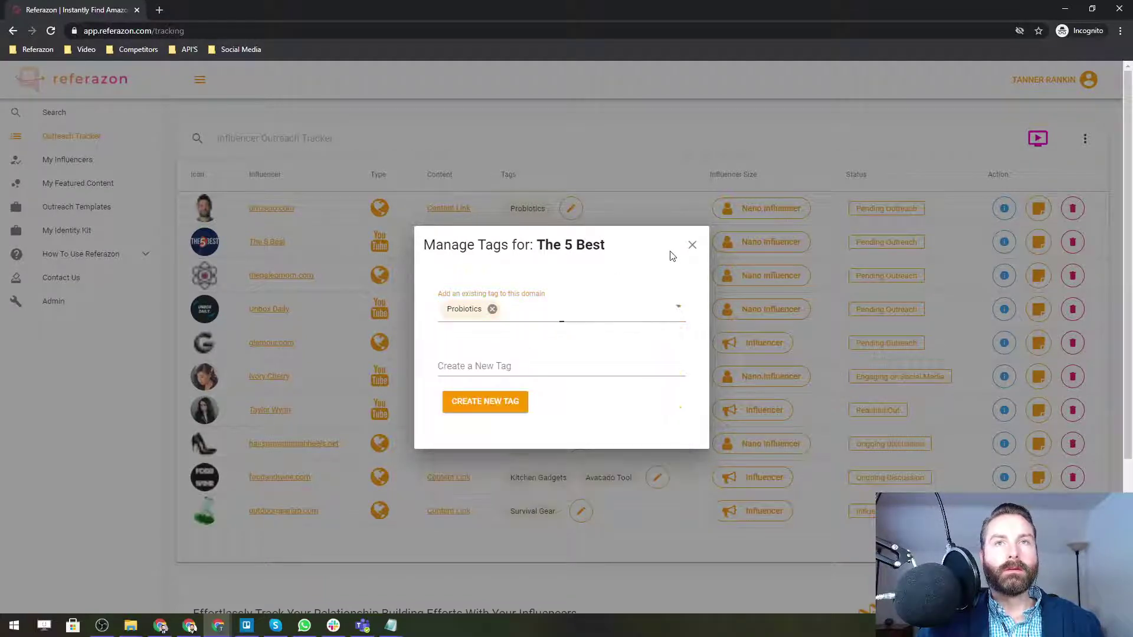
pyautogui.click(681, 306)
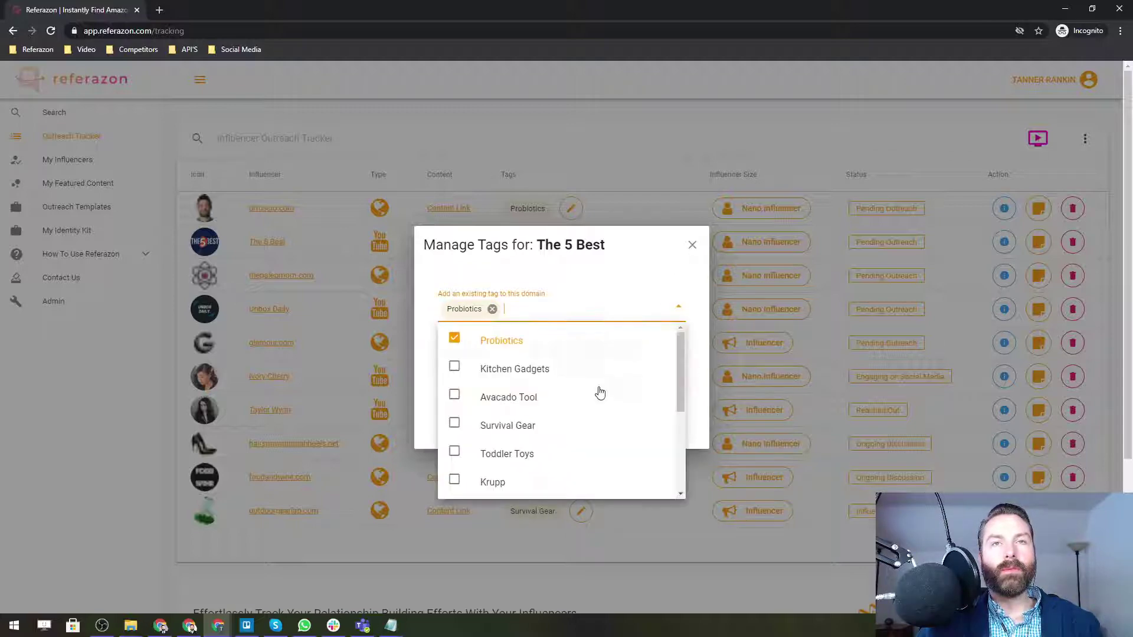
pyautogui.scroll(-5, 593, 392)
pyautogui.scroll(6, 593, 392)
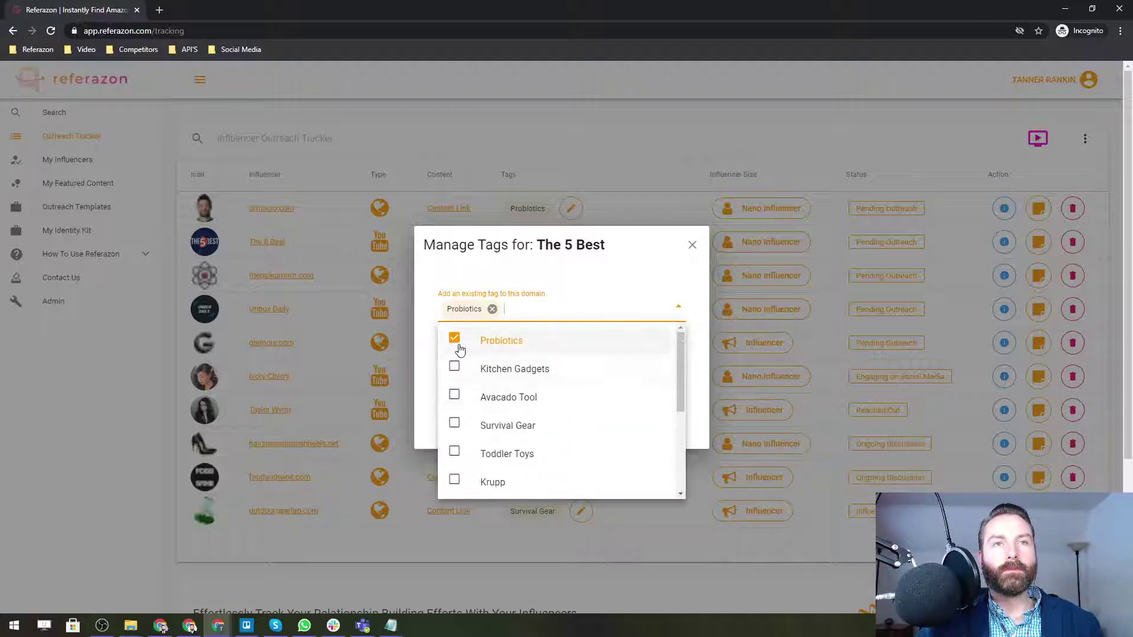
pyautogui.click(671, 273)
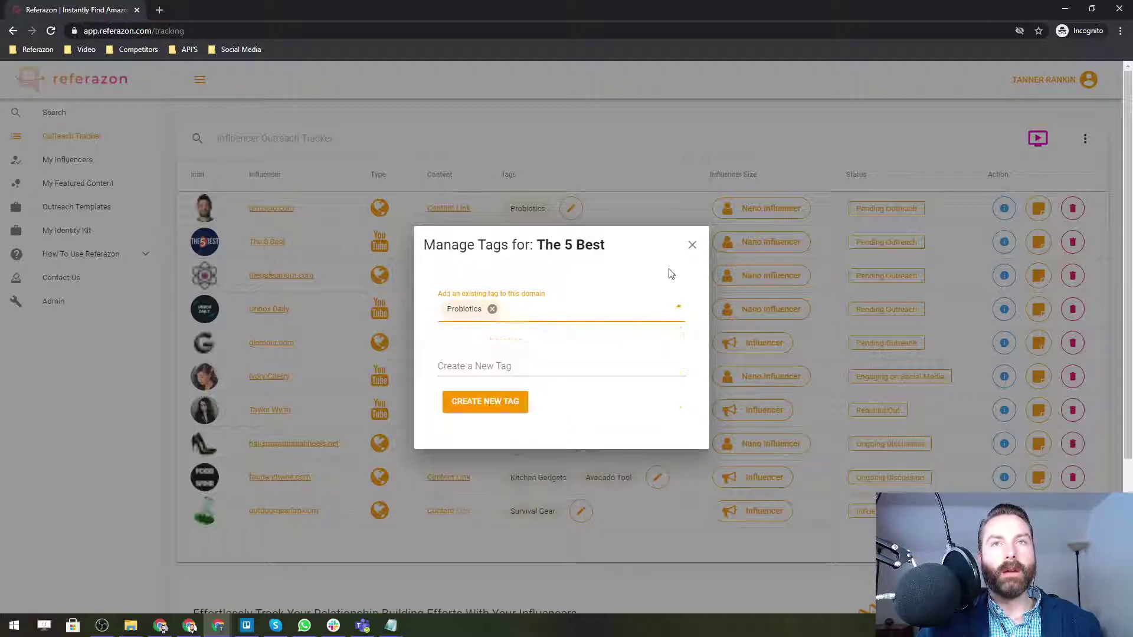
pyautogui.click(475, 366)
pyautogui.click(694, 244)
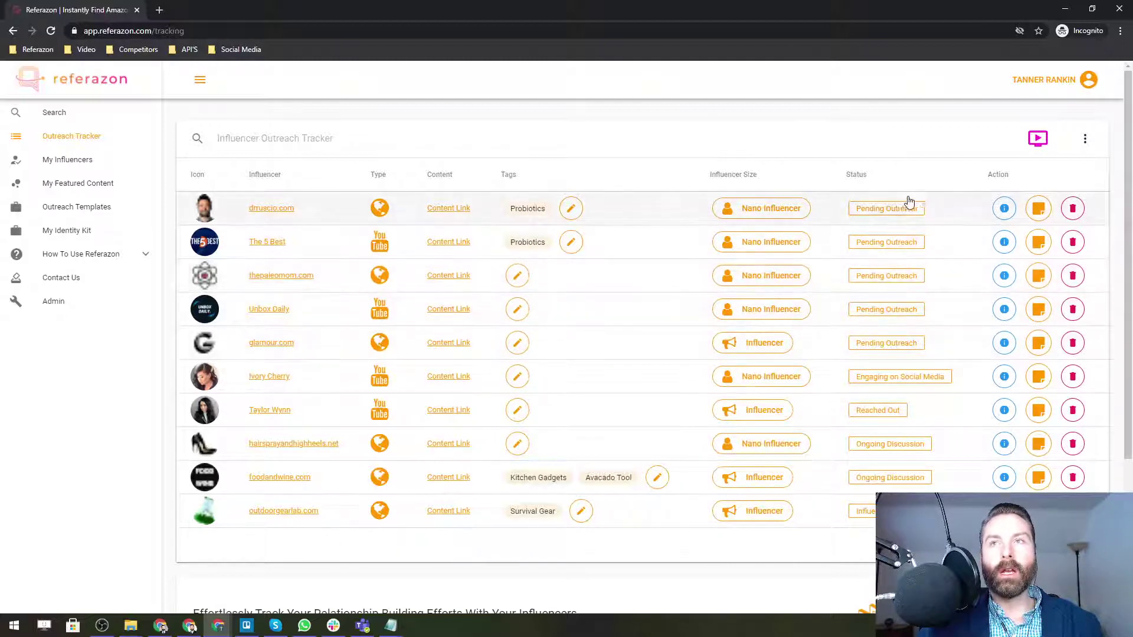
# Step: Save the note "They have a great roundup article coming up in a month that we would love to get included on." for drruscio.com
pyautogui.click(1037, 210)
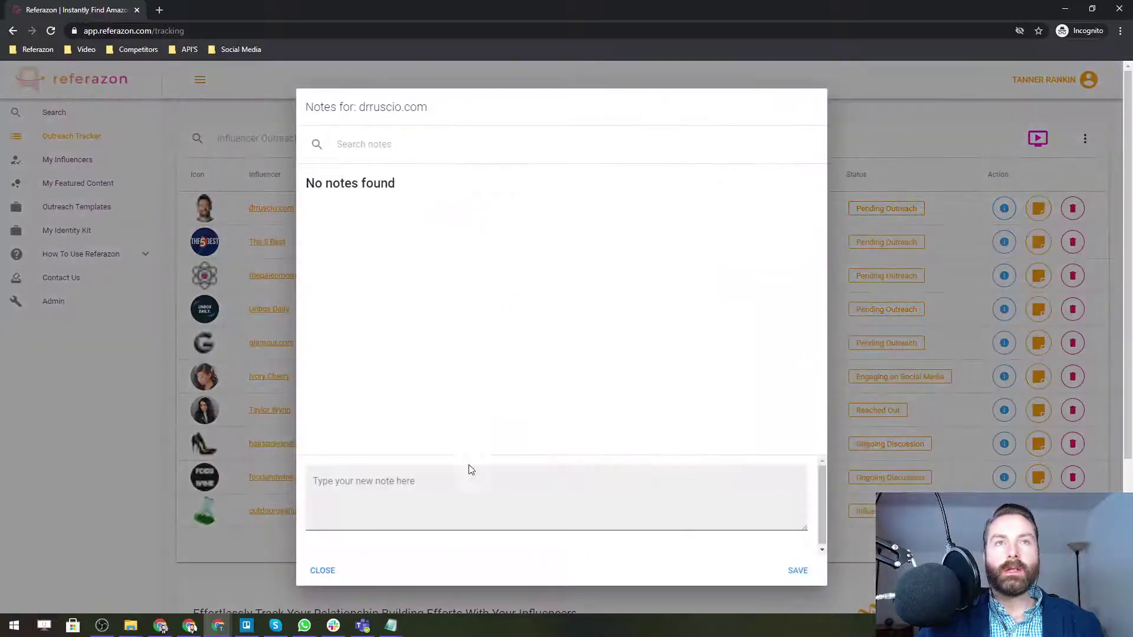
pyautogui.click(456, 493)
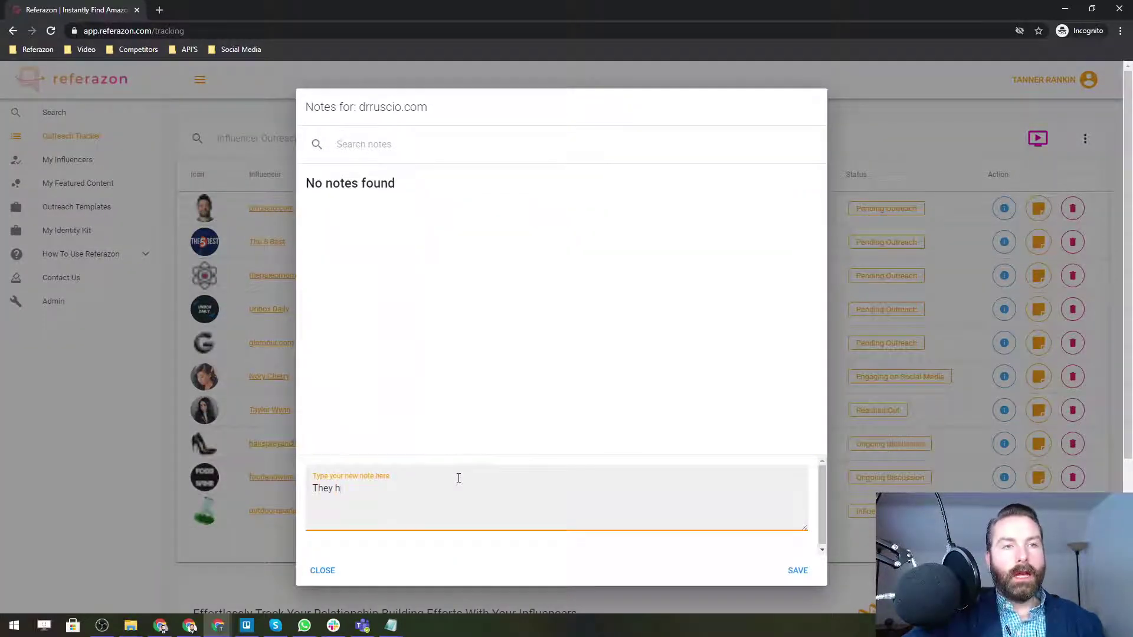
pyautogui.write('ave a great roun')
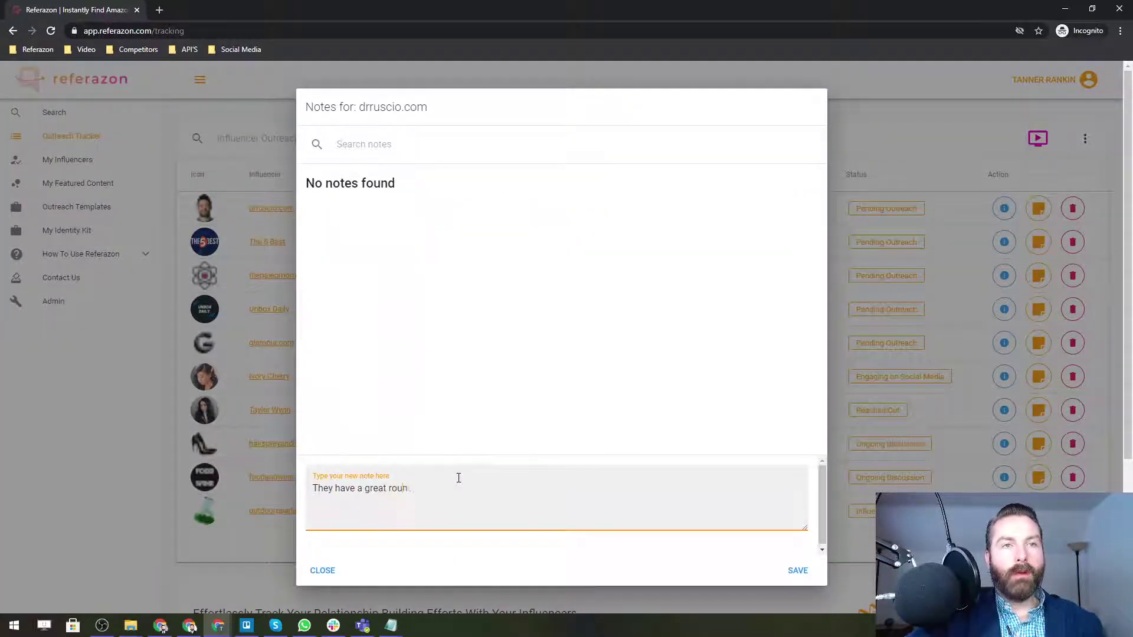
pyautogui.write('dup article coming up')
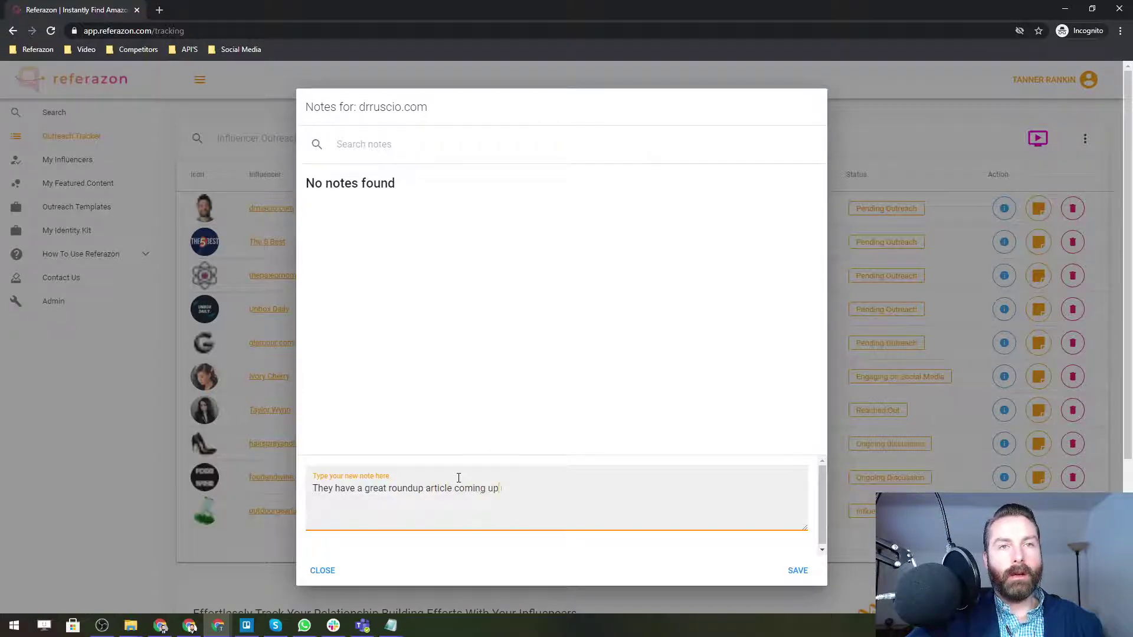
pyautogui.write(' in a month that we would')
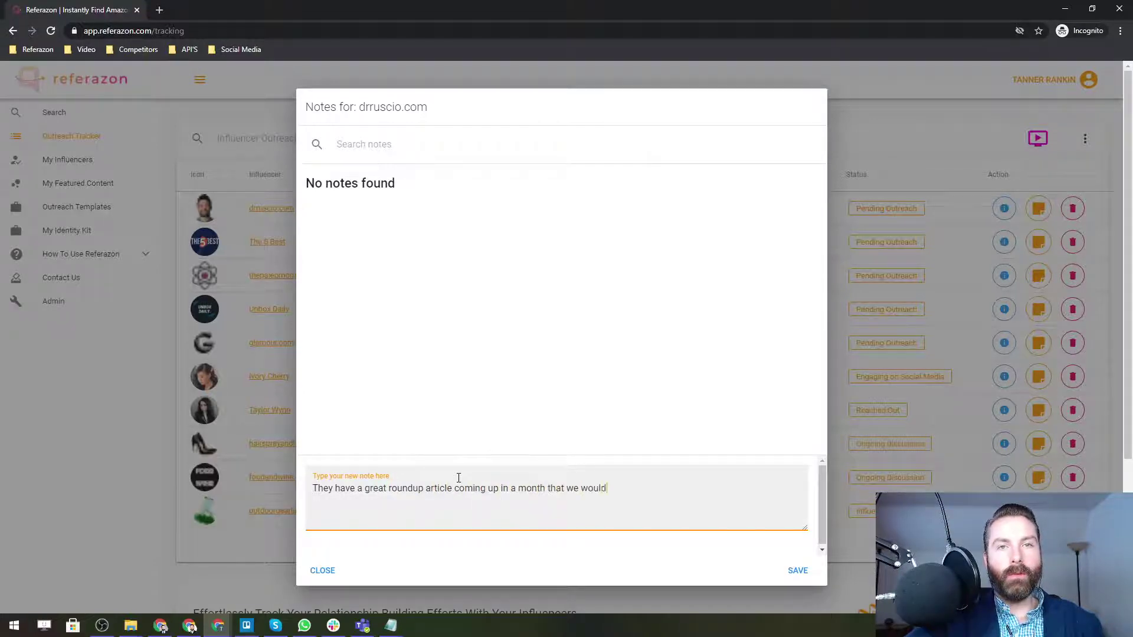
pyautogui.write(' love to get included o')
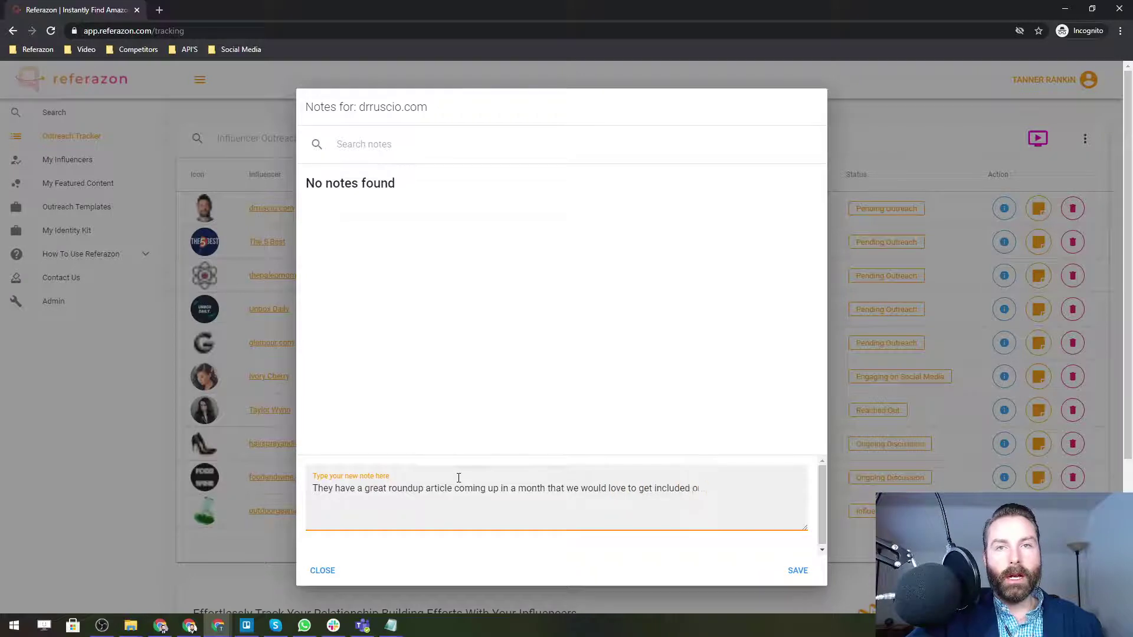
pyautogui.write('n.')
pyautogui.press('Return')
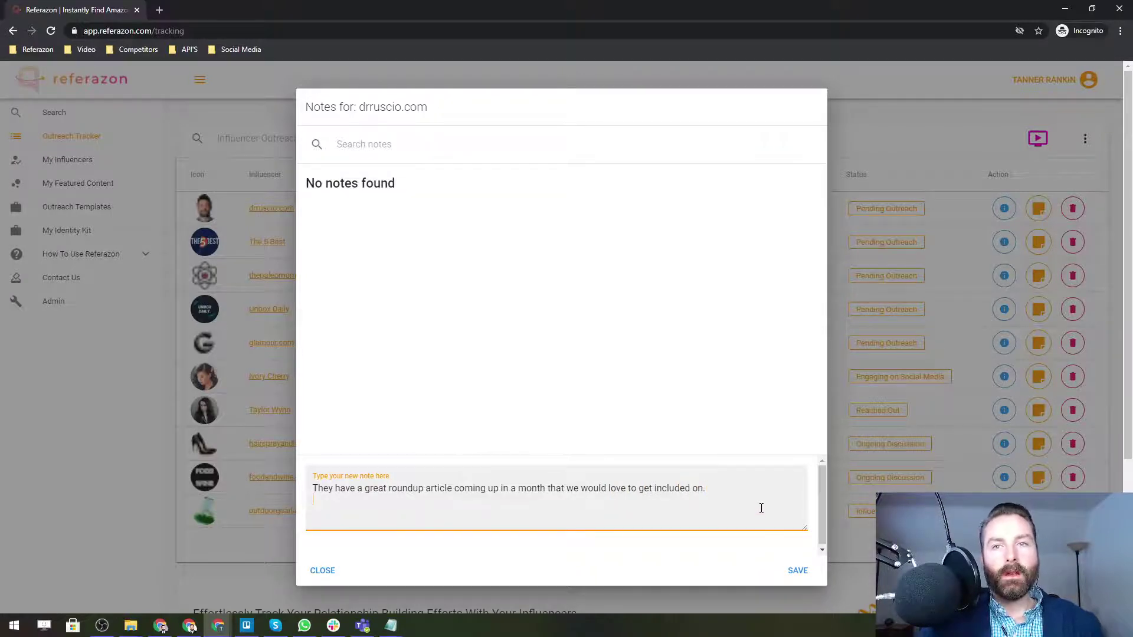
pyautogui.click(798, 574)
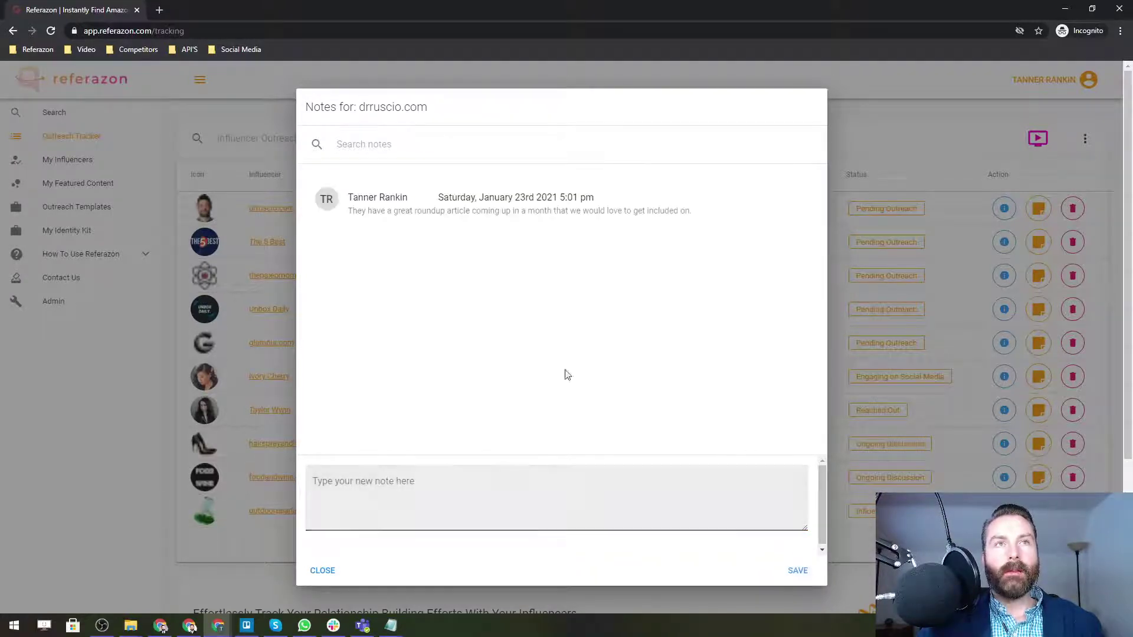
# Step: Save a second note for drruscio.com reading "Spoke with them today, need to get them a sample by next week." and close the notes
pyautogui.click(396, 493)
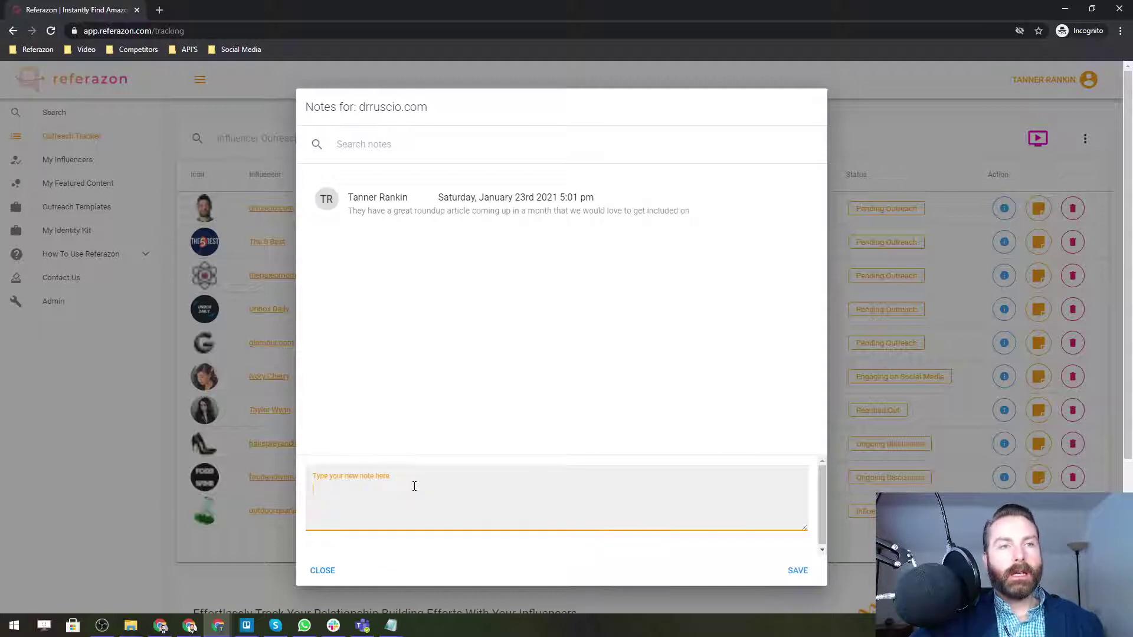
pyautogui.write('Spoke with them today')
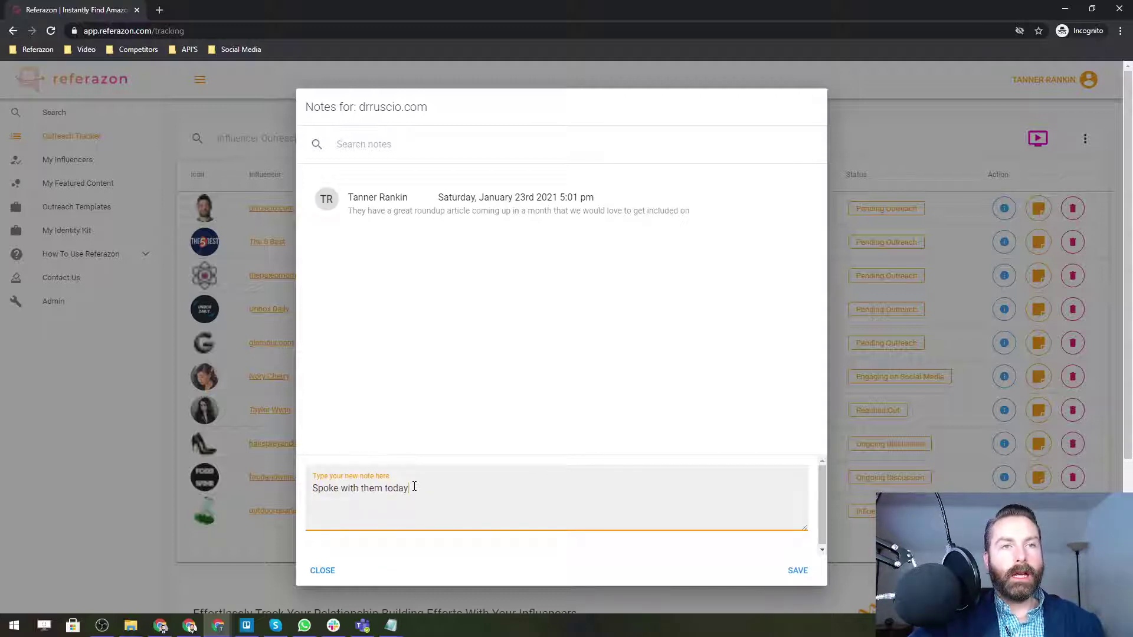
pyautogui.write(', need to get them a s')
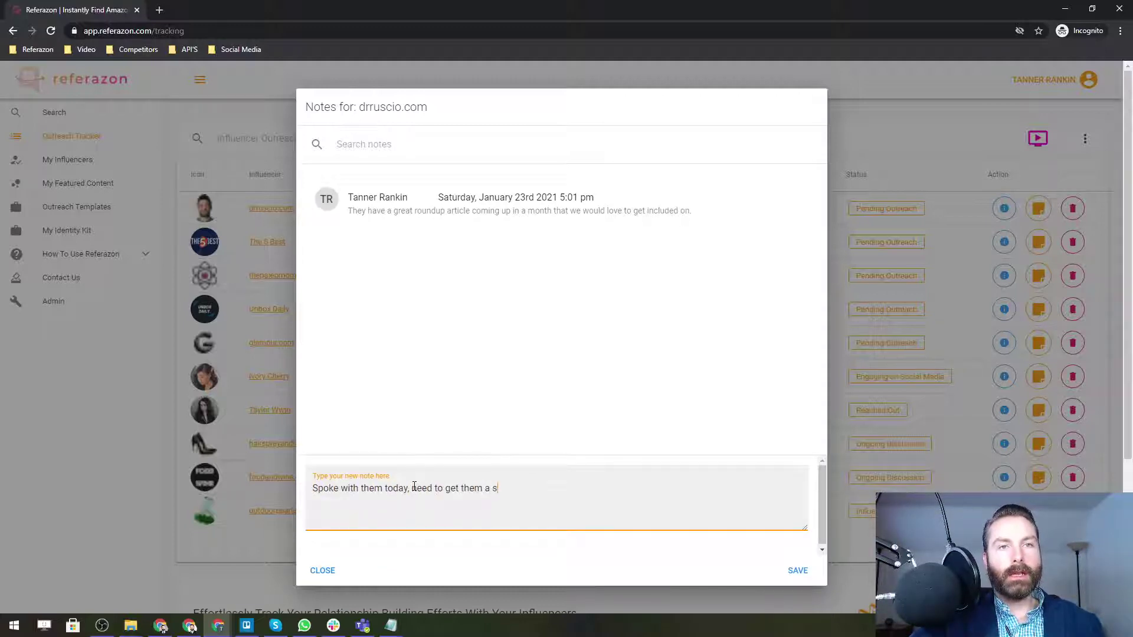
pyautogui.write('ample by next week.')
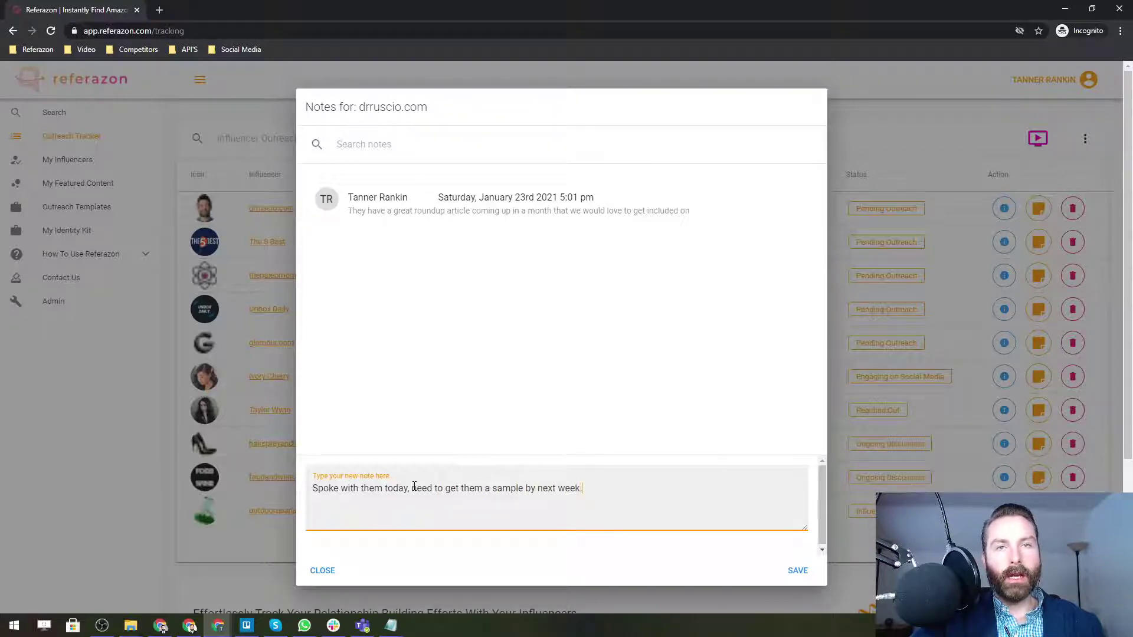
pyautogui.click(798, 571)
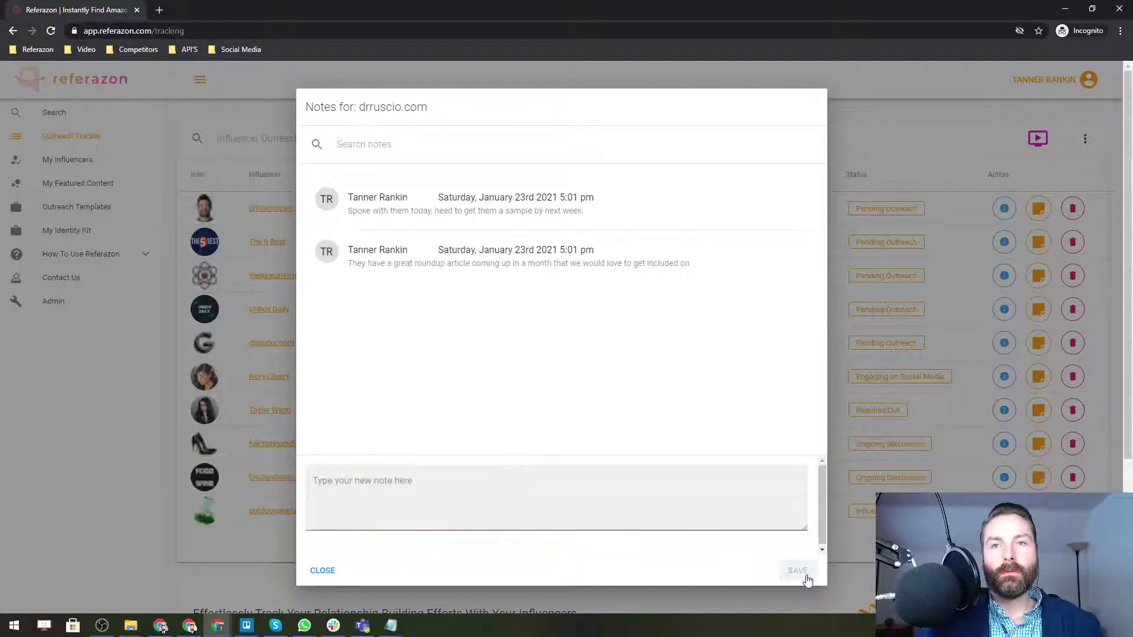
pyautogui.click(323, 571)
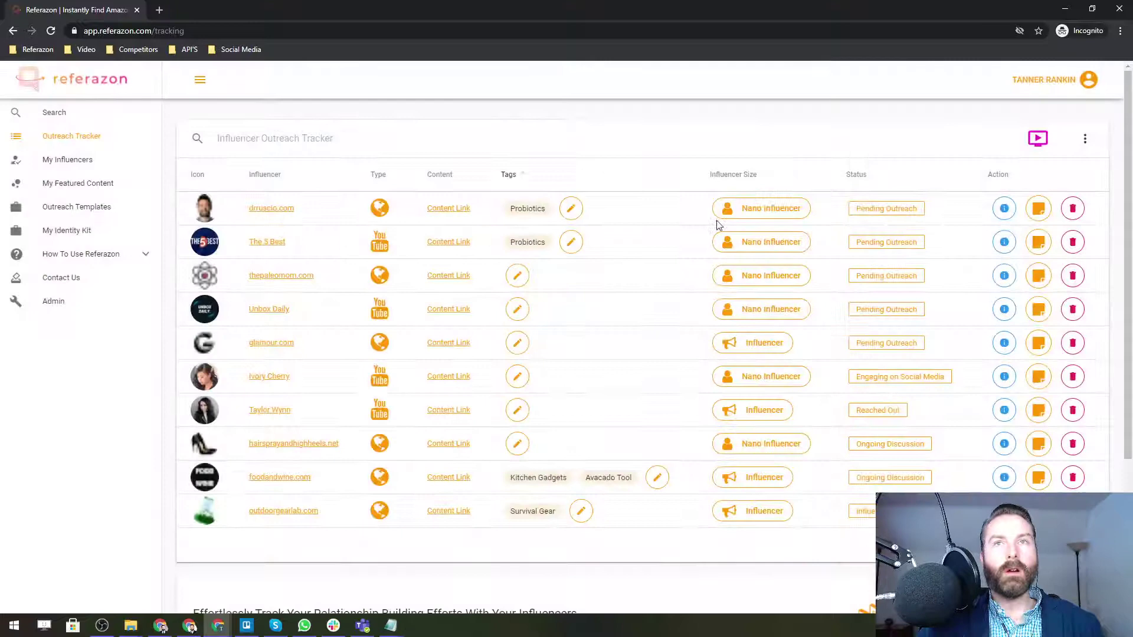
# Step: Set the outreach status of drruscio.com to Engaging on Social Media
pyautogui.click(887, 211)
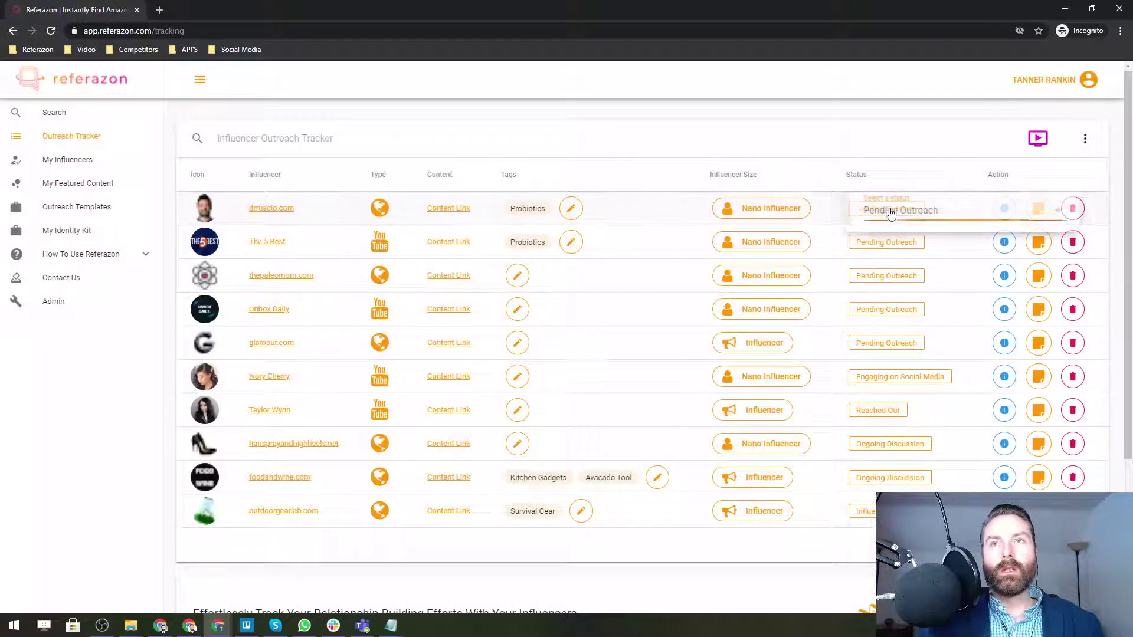
pyautogui.click(952, 222)
pyautogui.click(947, 249)
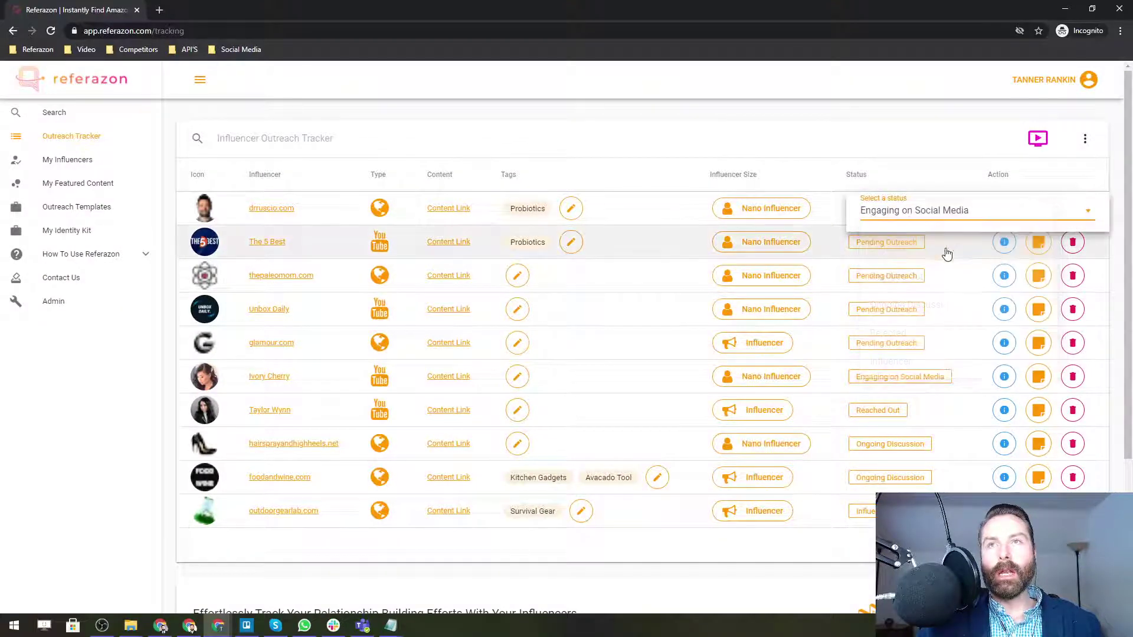
pyautogui.click(858, 145)
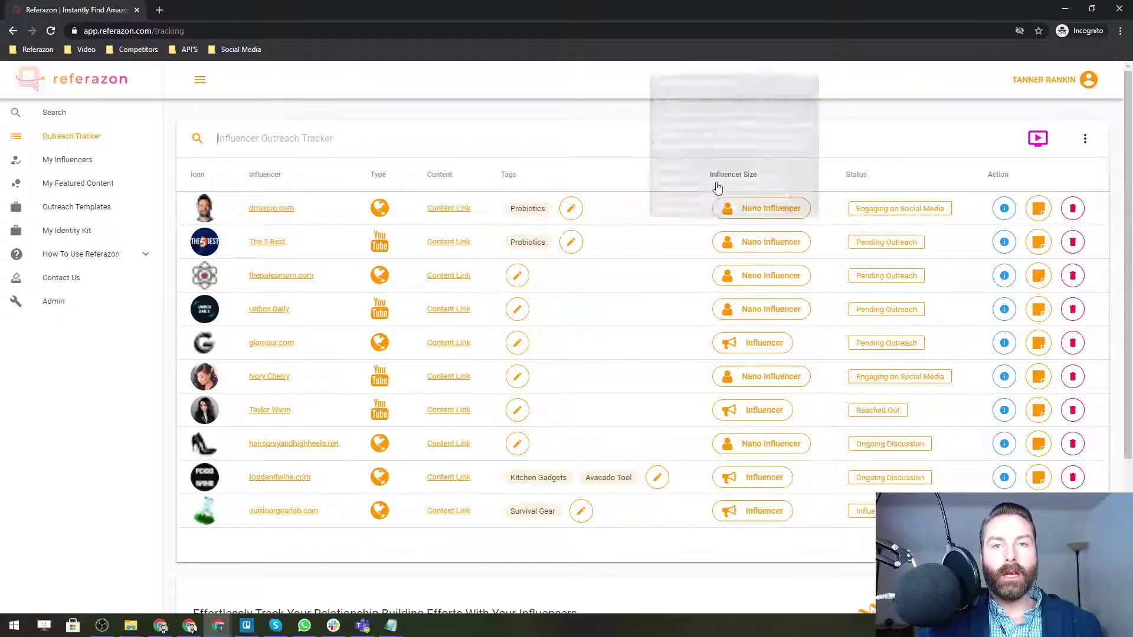
# Step: Set the outreach status of drruscio.com to Reached Out
pyautogui.moveTo(718, 248)
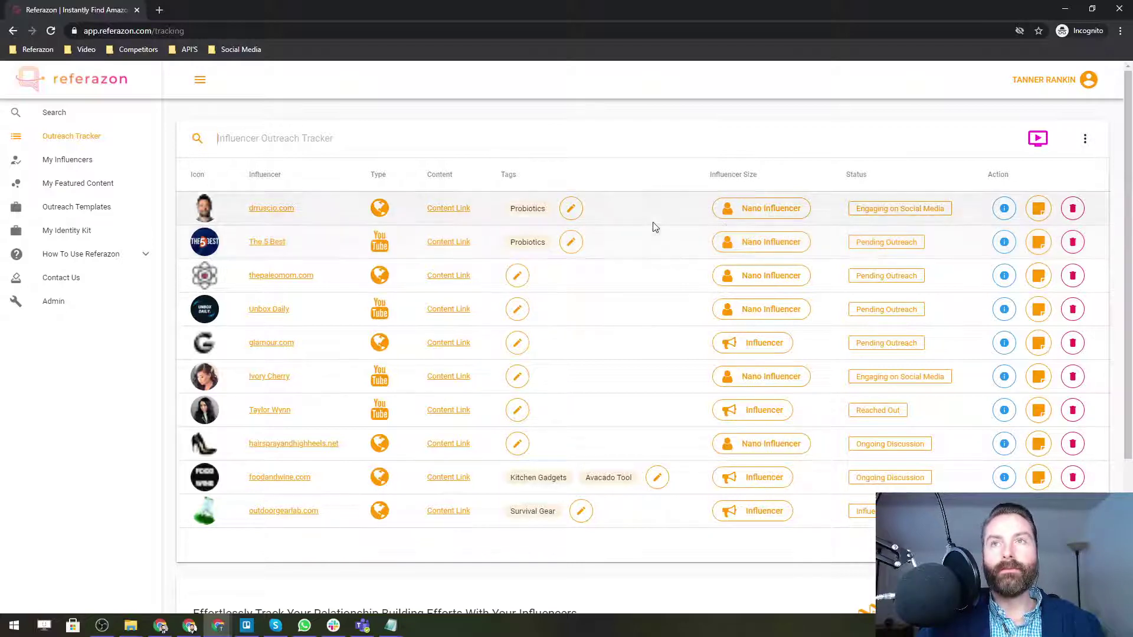
pyautogui.click(900, 216)
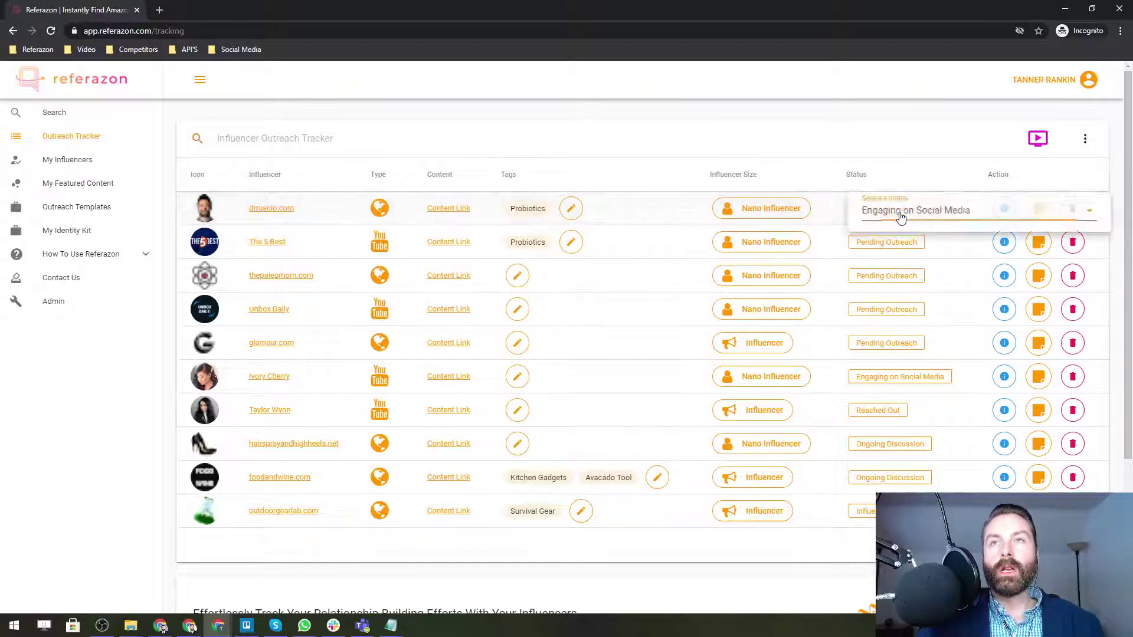
pyautogui.click(930, 211)
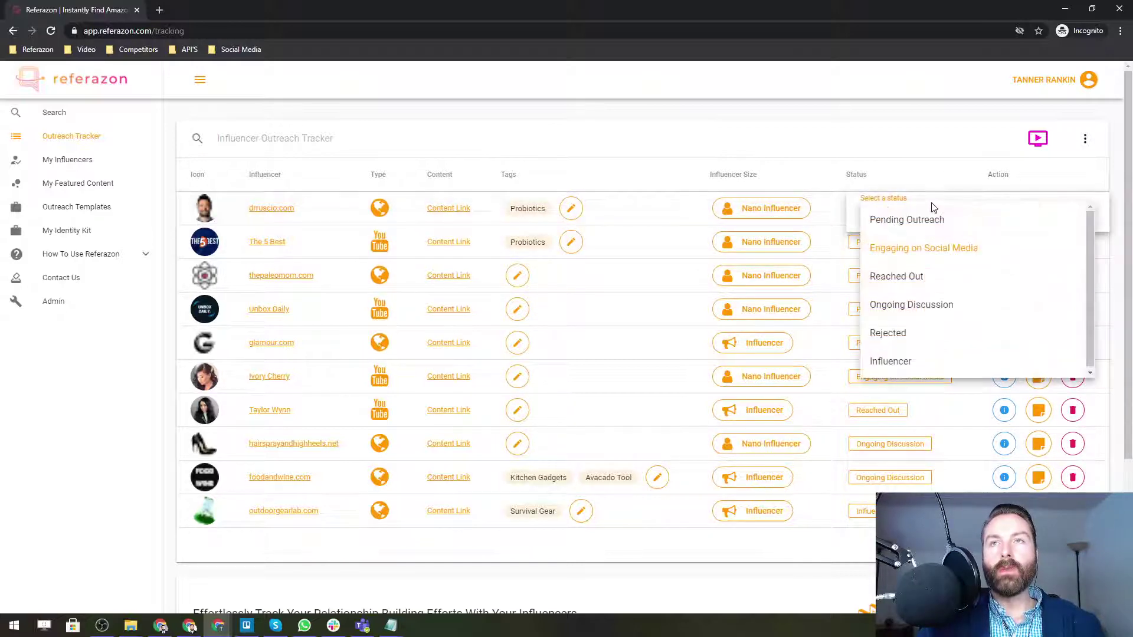
pyautogui.click(910, 278)
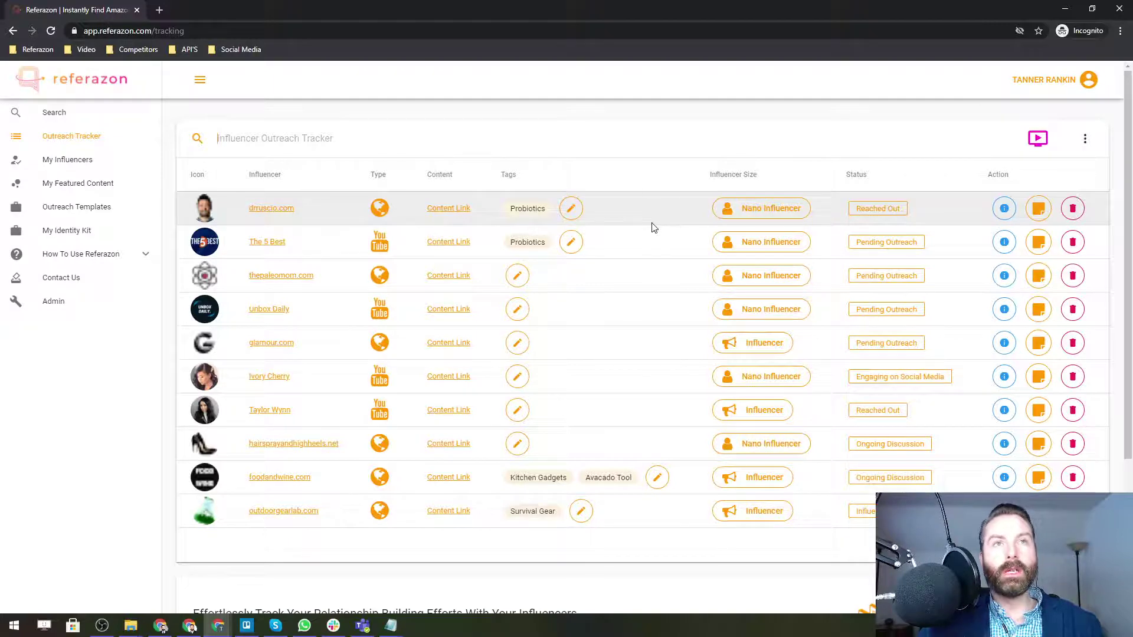
# Step: View the influencer details for drruscio.com, examine the contact e-mail and social statistics, and close the details
pyautogui.click(1004, 208)
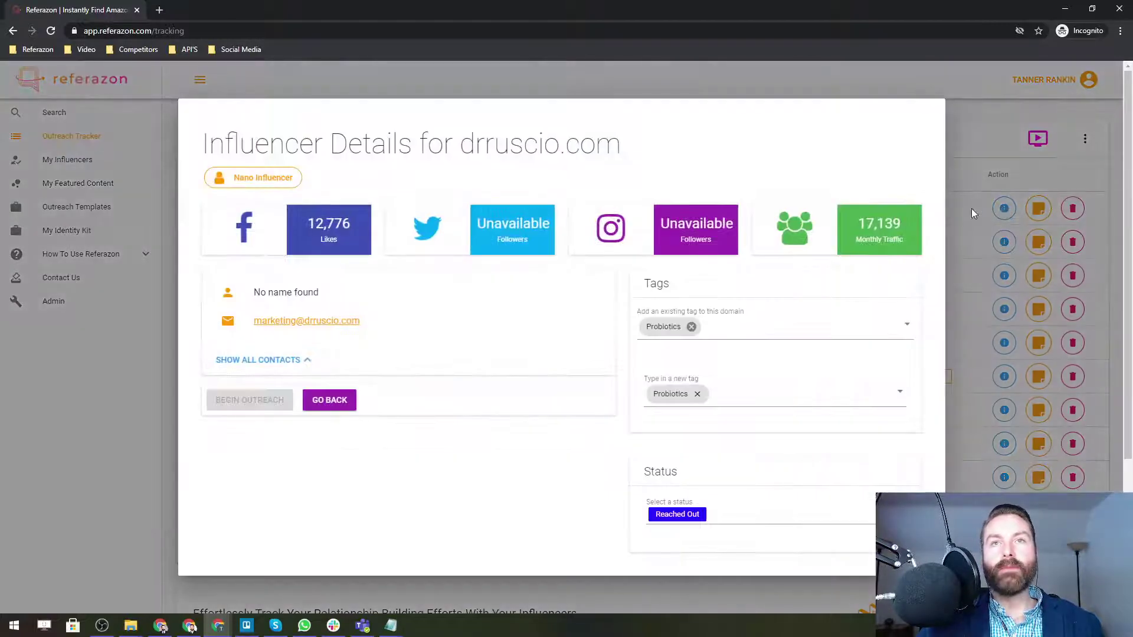
pyautogui.moveTo(387, 328); pyautogui.dragTo(252, 322)
pyautogui.click(380, 322)
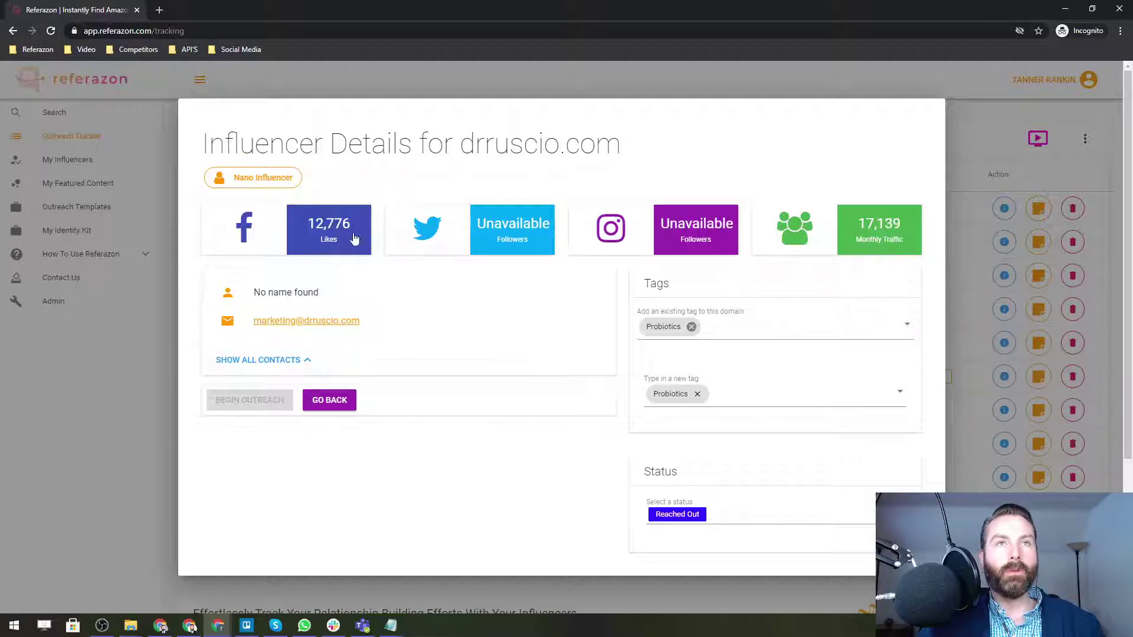
pyautogui.click(973, 104)
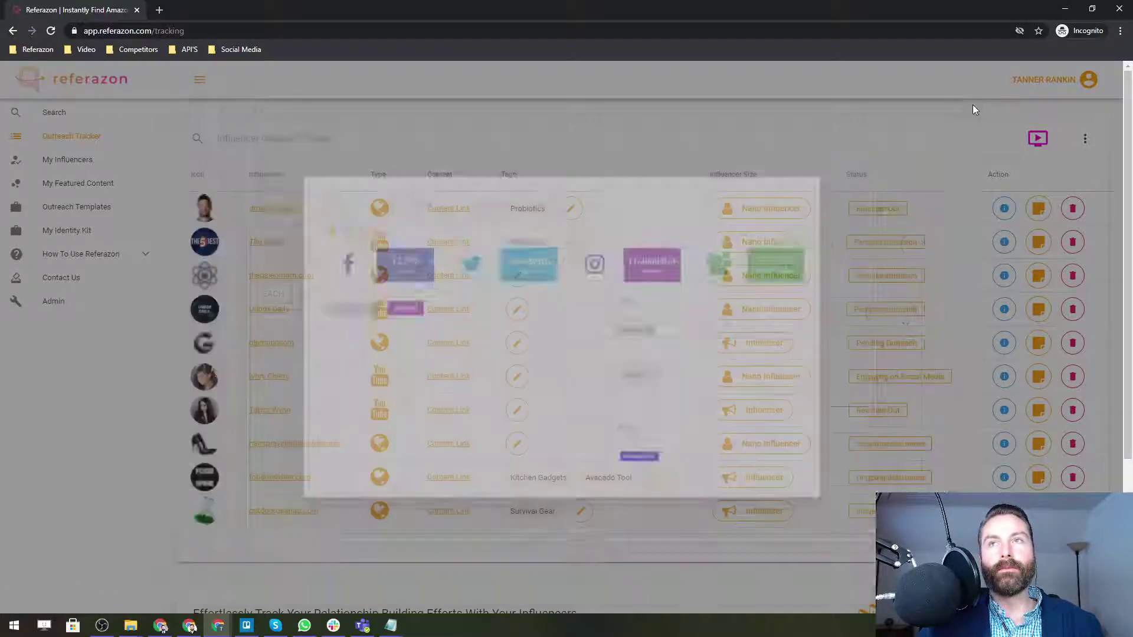
# Step: Set the outreach status of drruscio.com to Ongoing Discussion
pyautogui.click(880, 210)
pyautogui.click(900, 216)
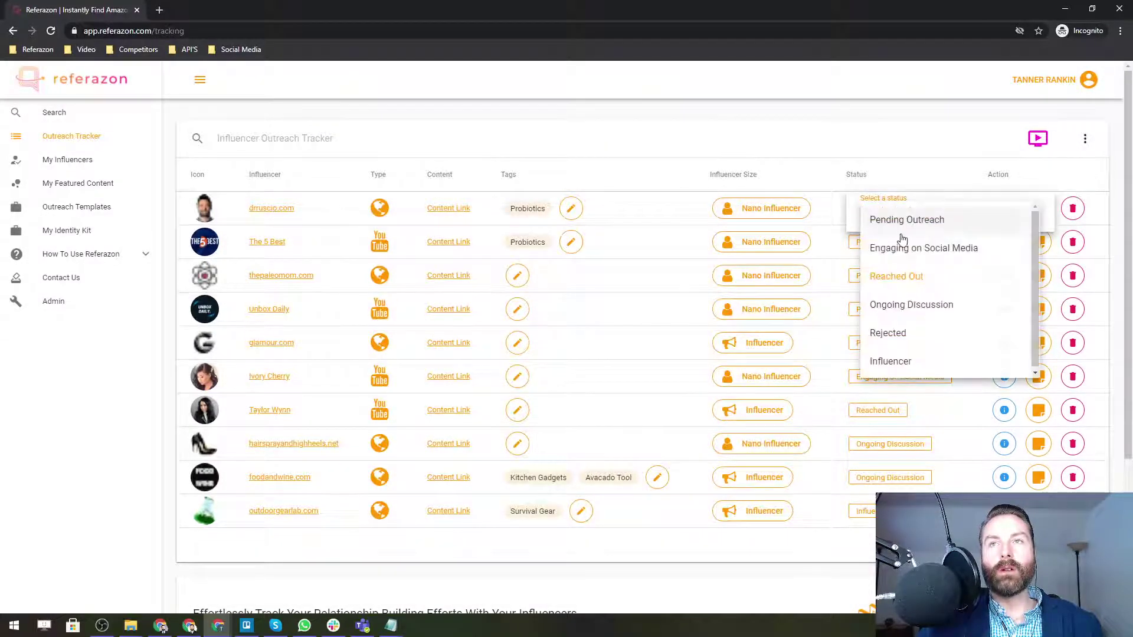
pyautogui.click(913, 309)
pyautogui.click(756, 149)
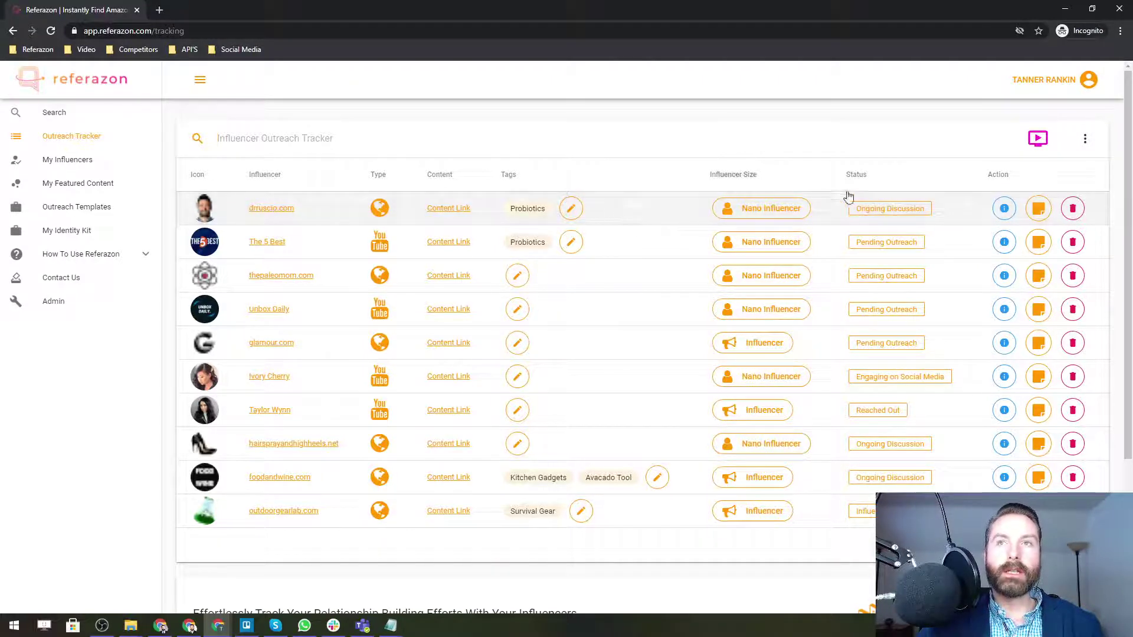
# Step: Set the outreach status of drruscio.com to Influencer and go to the My Influencers page
pyautogui.click(891, 209)
pyautogui.click(919, 218)
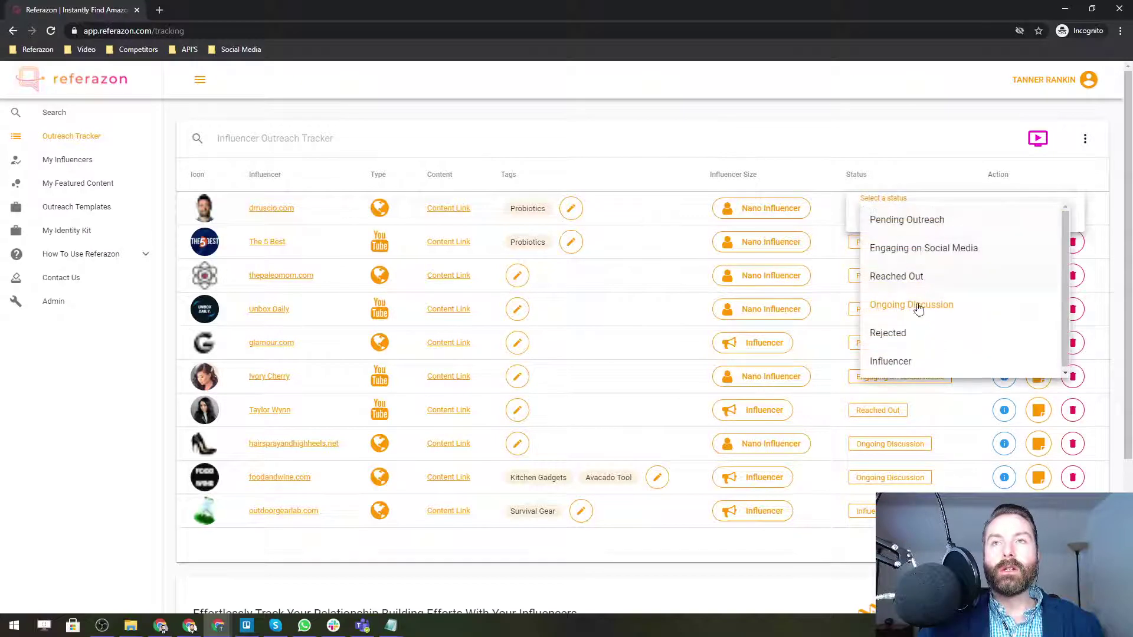
pyautogui.click(895, 363)
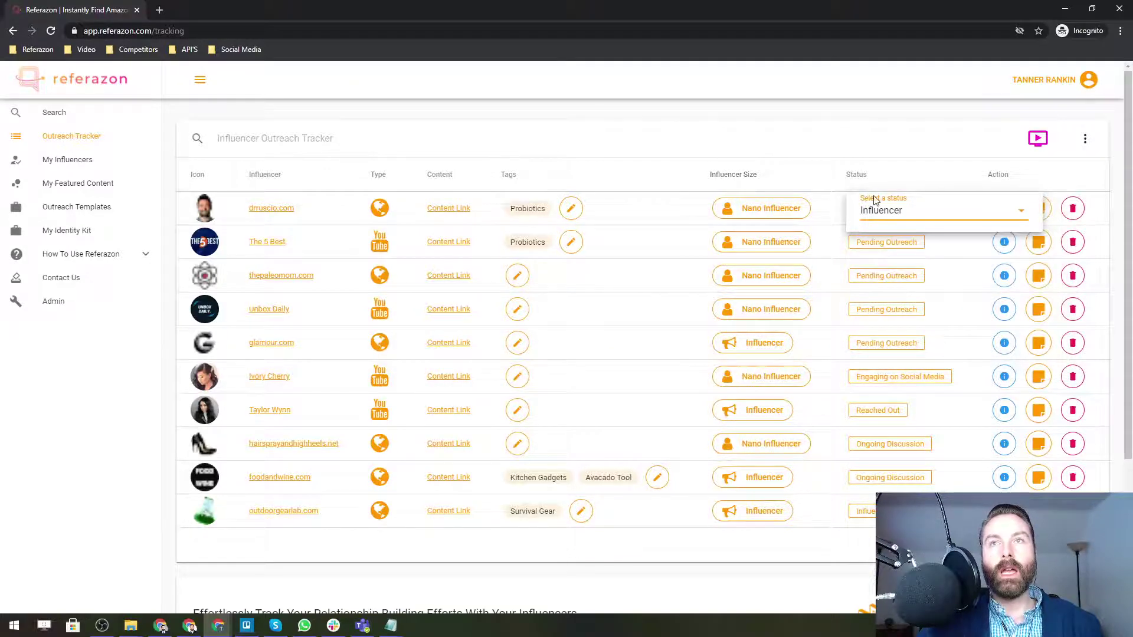
pyautogui.click(792, 126)
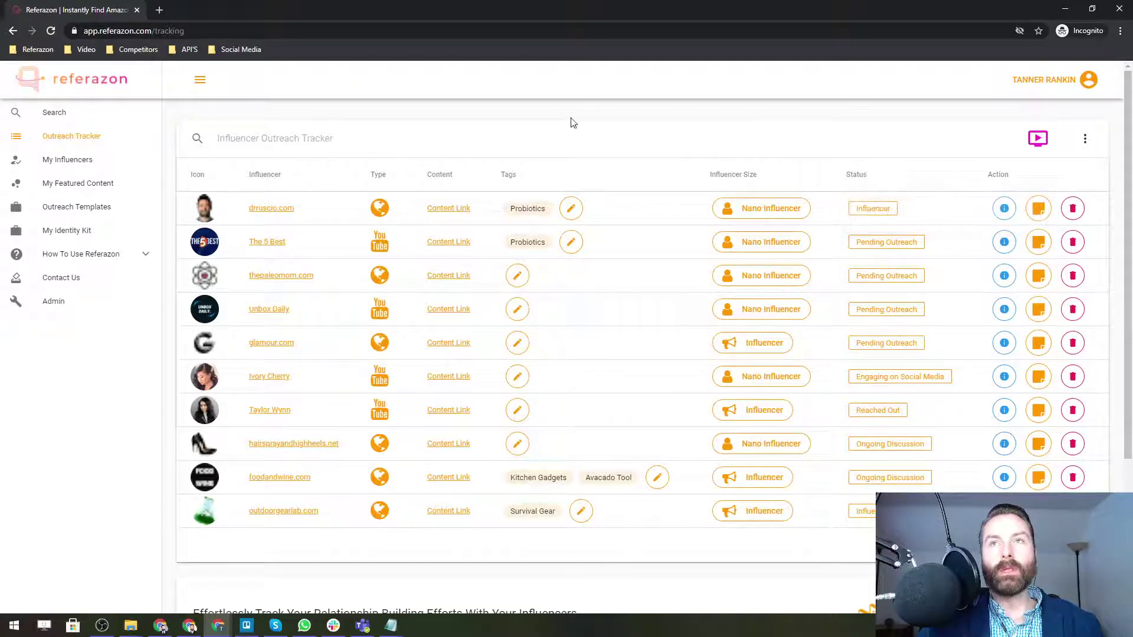
pyautogui.click(62, 163)
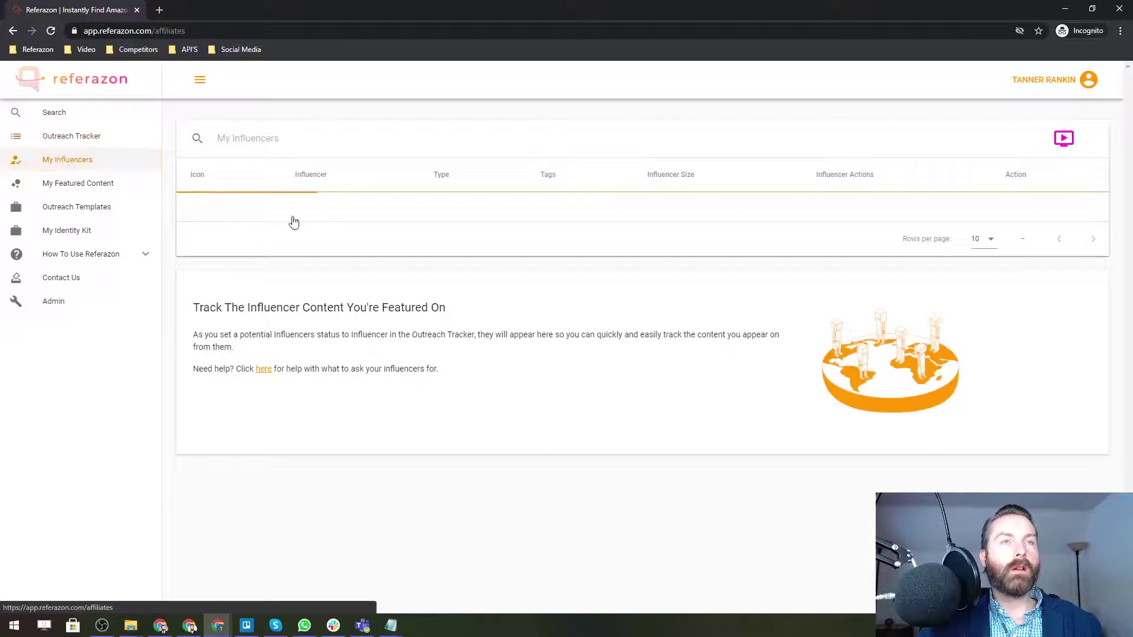